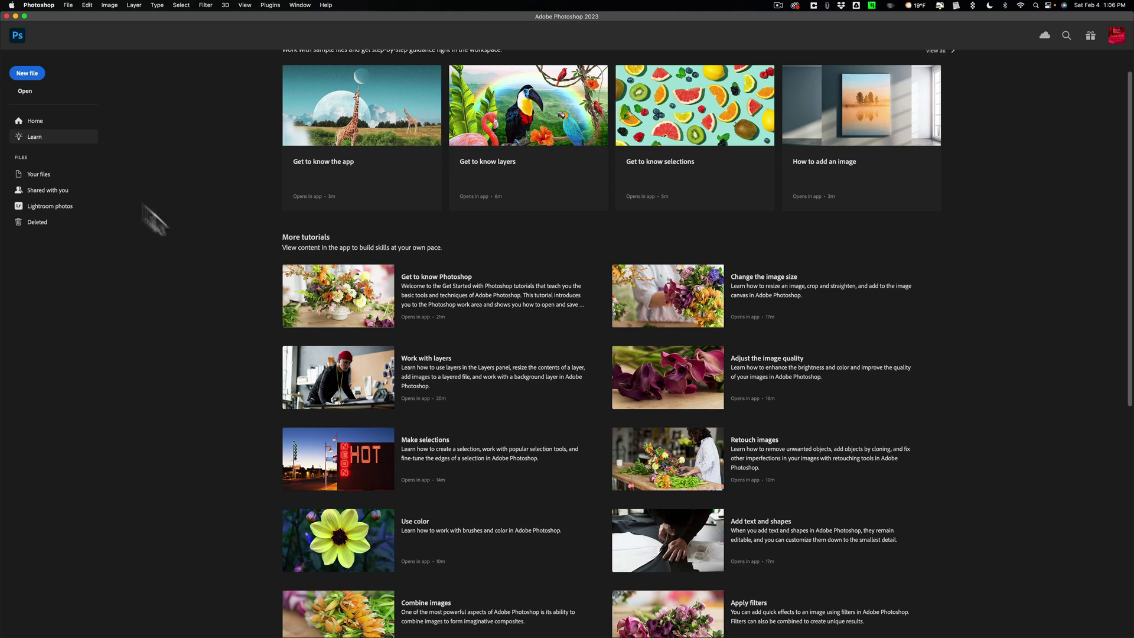
# Open the raw photo _DSC4789.nef from the Desktop
pyautogui.click(48, 80)
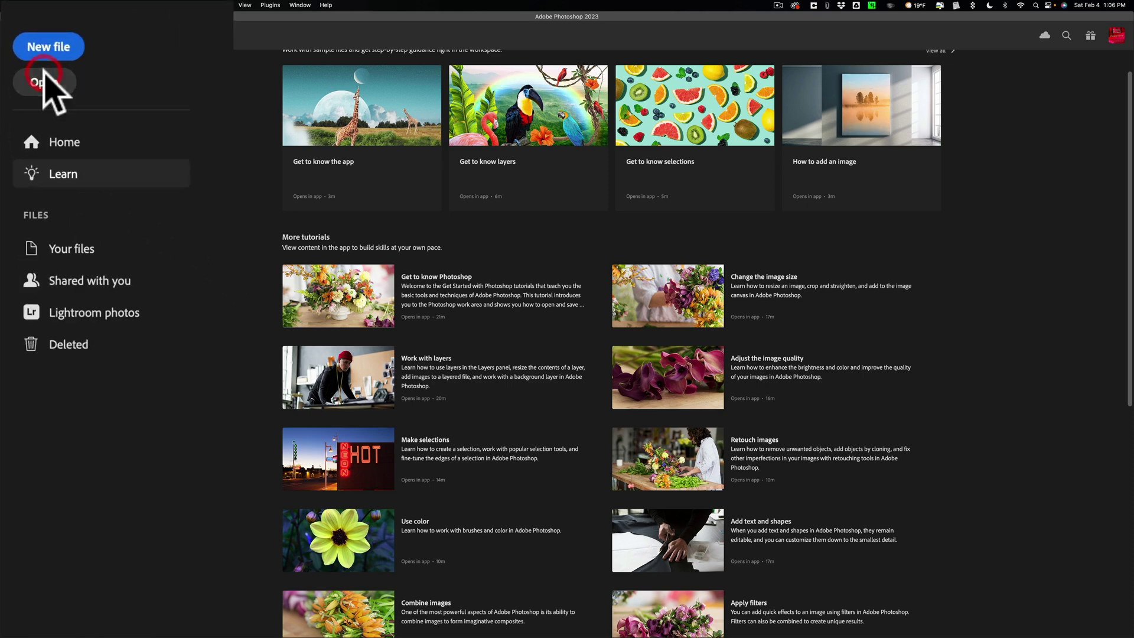
pyautogui.click(501, 176)
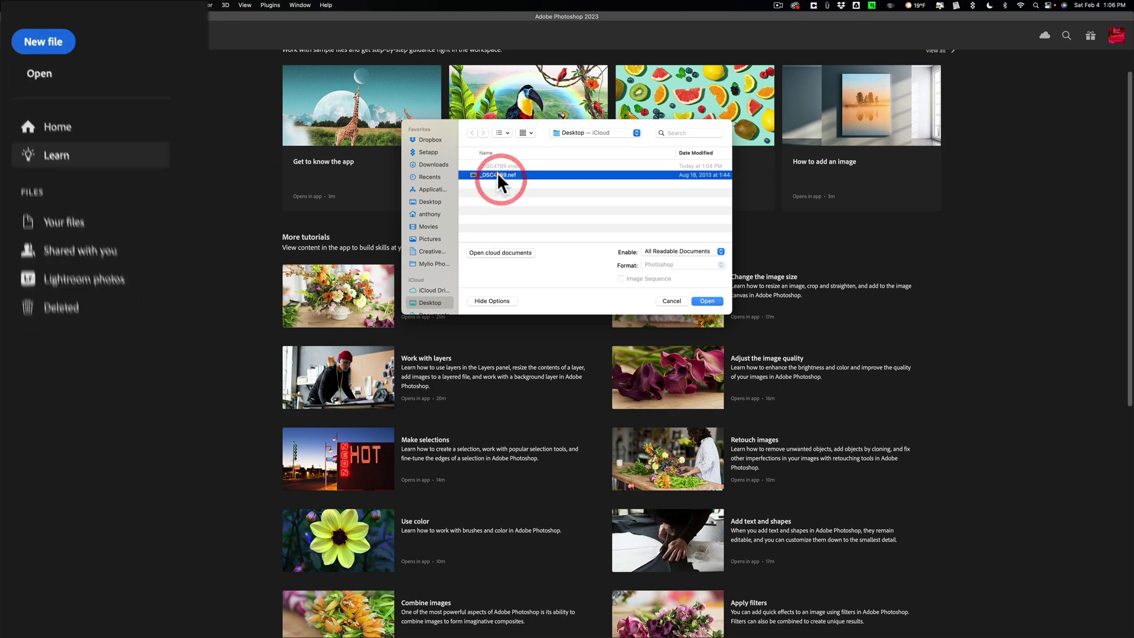
pyautogui.click(706, 301)
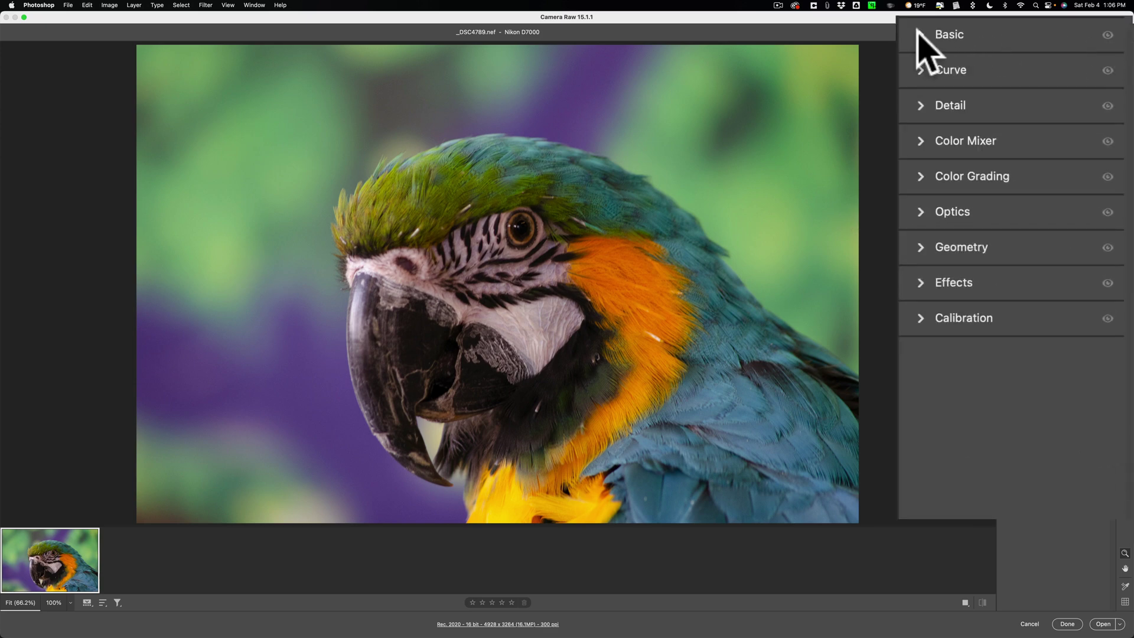
# In the Basic adjustments, set Highlights to -57, Shadows to +39, Whites to +31 and Blacks to -20
pyautogui.click(922, 35)
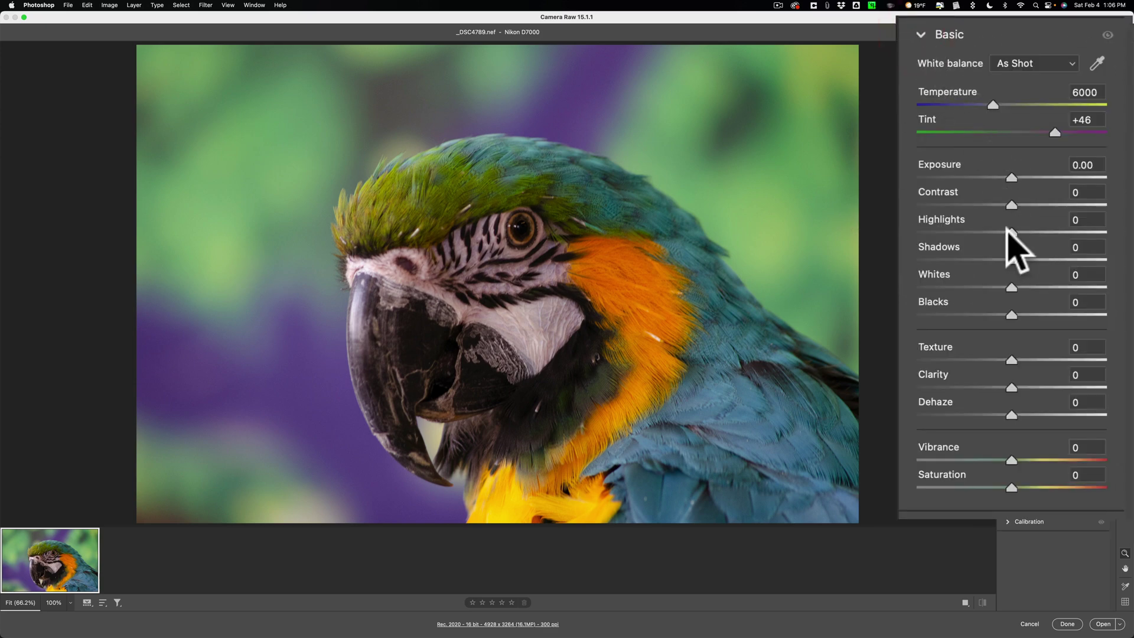
pyautogui.moveTo(1010, 231); pyautogui.dragTo(957, 233)
pyautogui.moveTo(1011, 260); pyautogui.dragTo(1002, 313)
pyautogui.press('alt')
pyautogui.click(1008, 310)
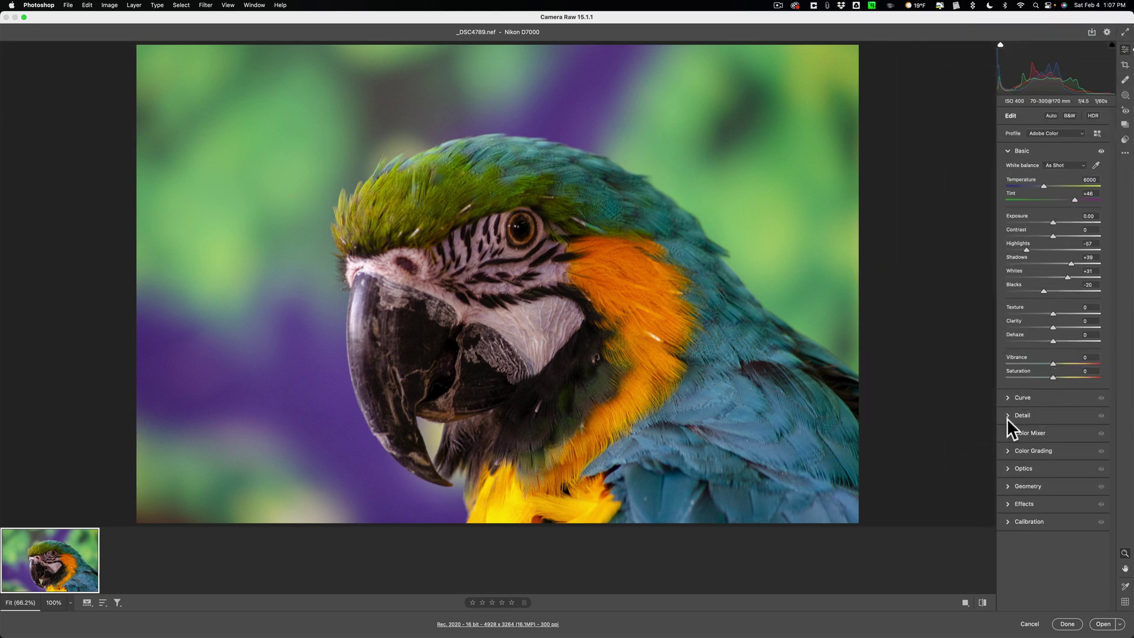
# Enable chromatic aberration removal and lens profile corrections in the Optics settings
pyautogui.click(1007, 467)
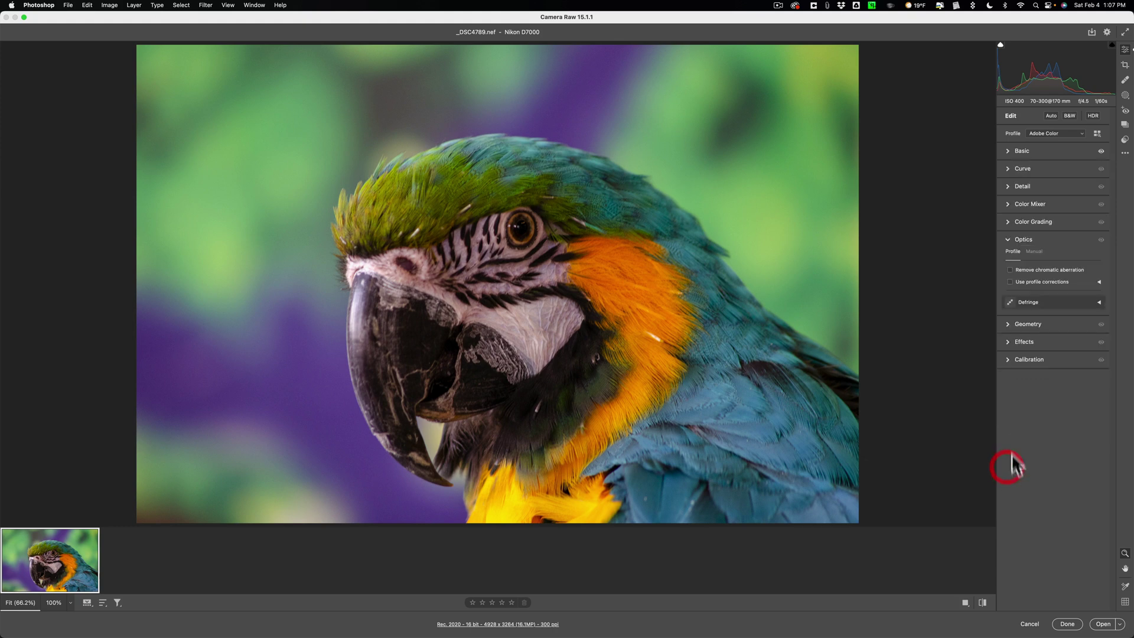
pyautogui.click(925, 240)
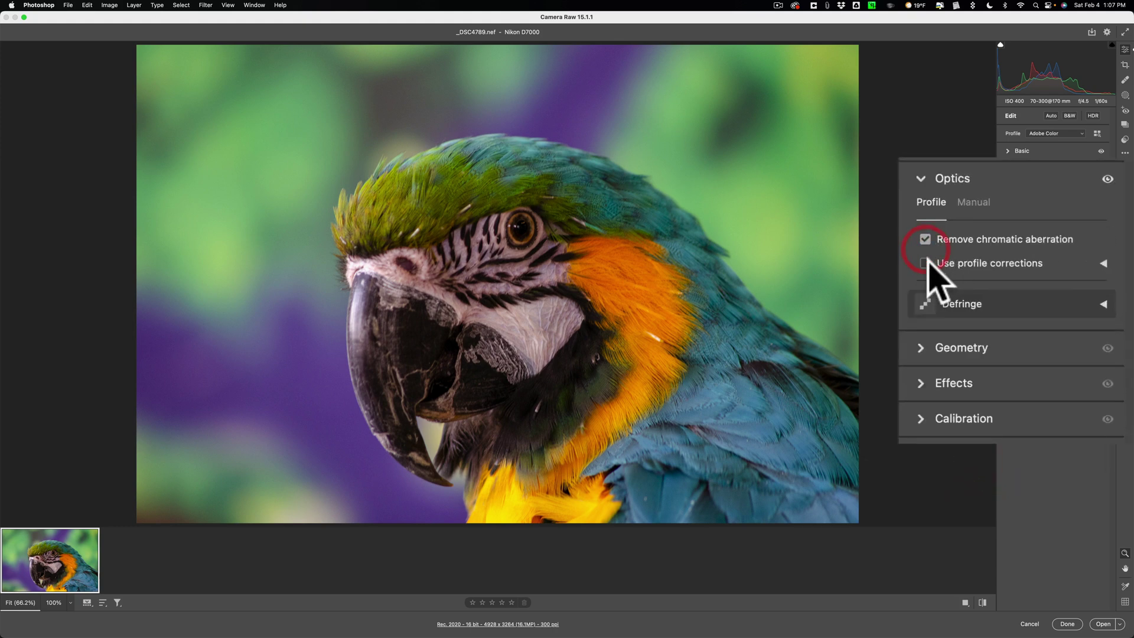
pyautogui.click(925, 263)
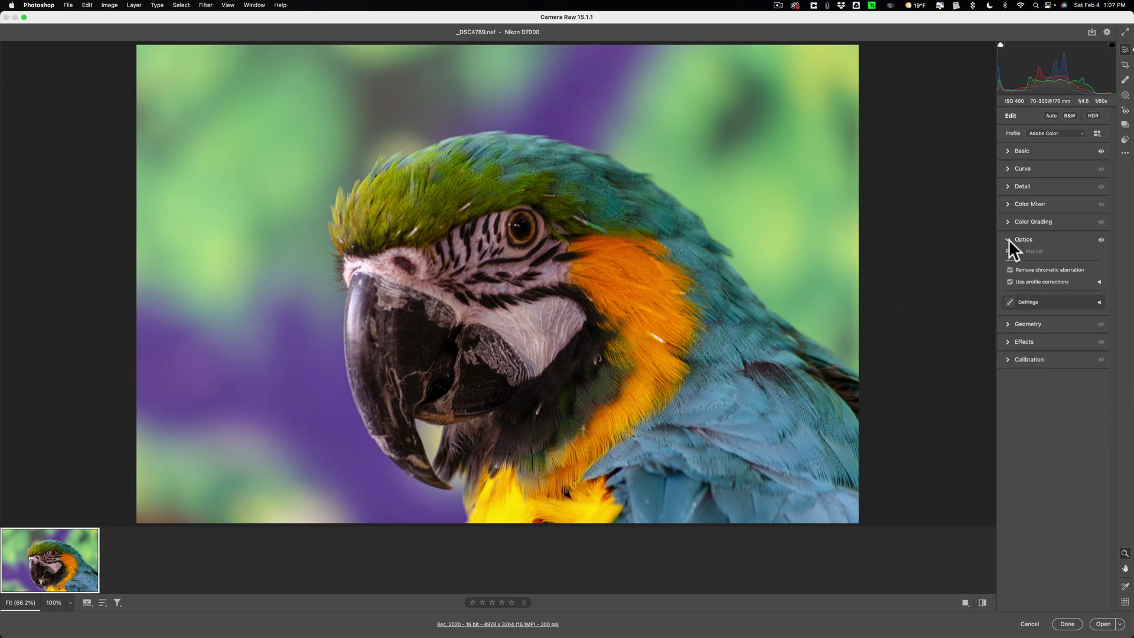
pyautogui.click(1009, 243)
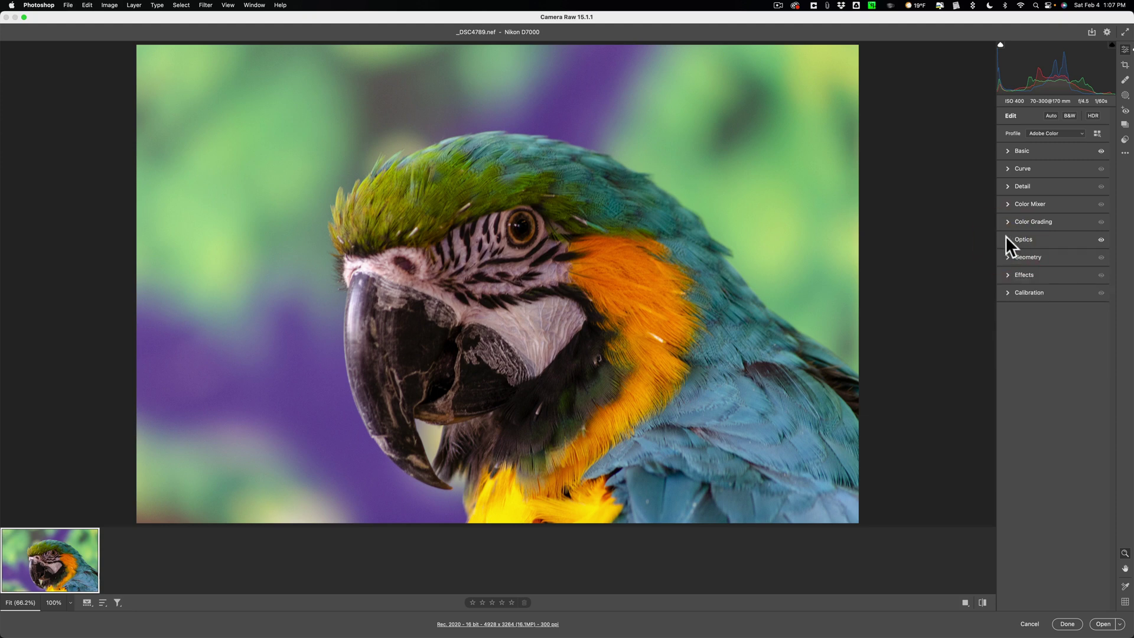
# In the Detail settings, set Sharpening to 0 and Noise Reduction to 25
pyautogui.click(1009, 186)
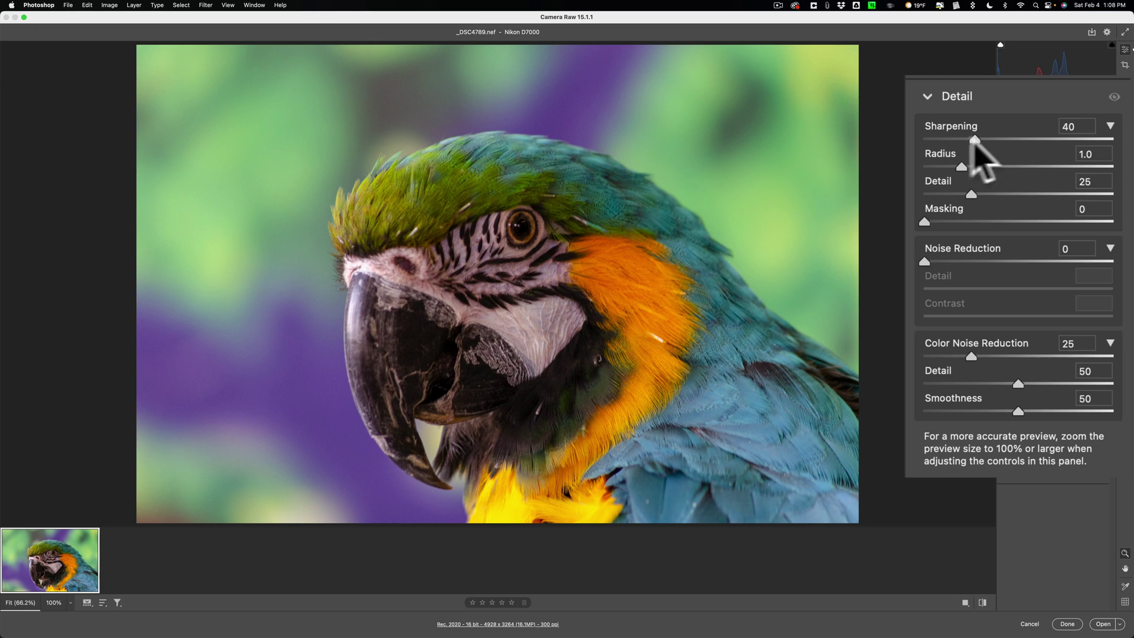
pyautogui.moveTo(975, 140); pyautogui.dragTo(921, 142)
pyautogui.click(965, 211)
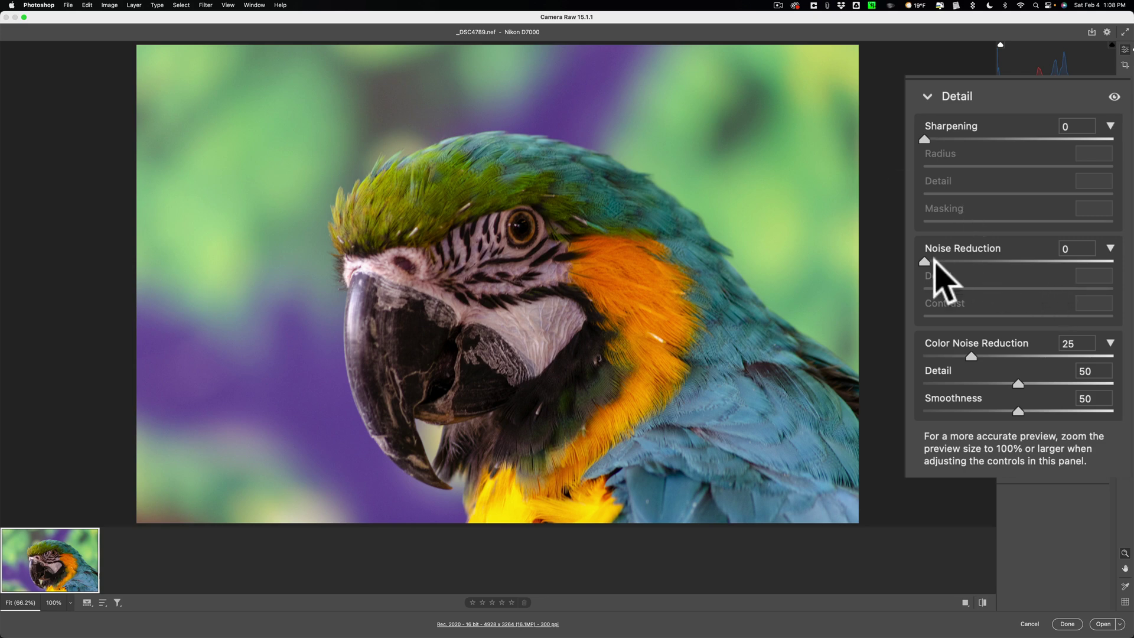
pyautogui.click(484, 127)
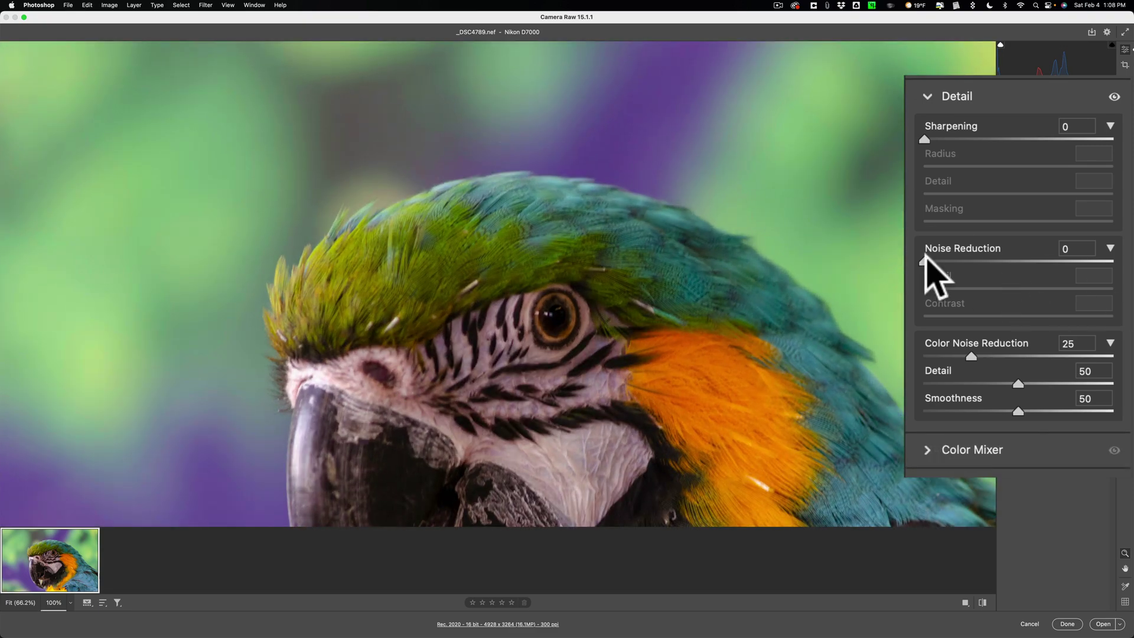
pyautogui.moveTo(926, 261); pyautogui.dragTo(974, 262)
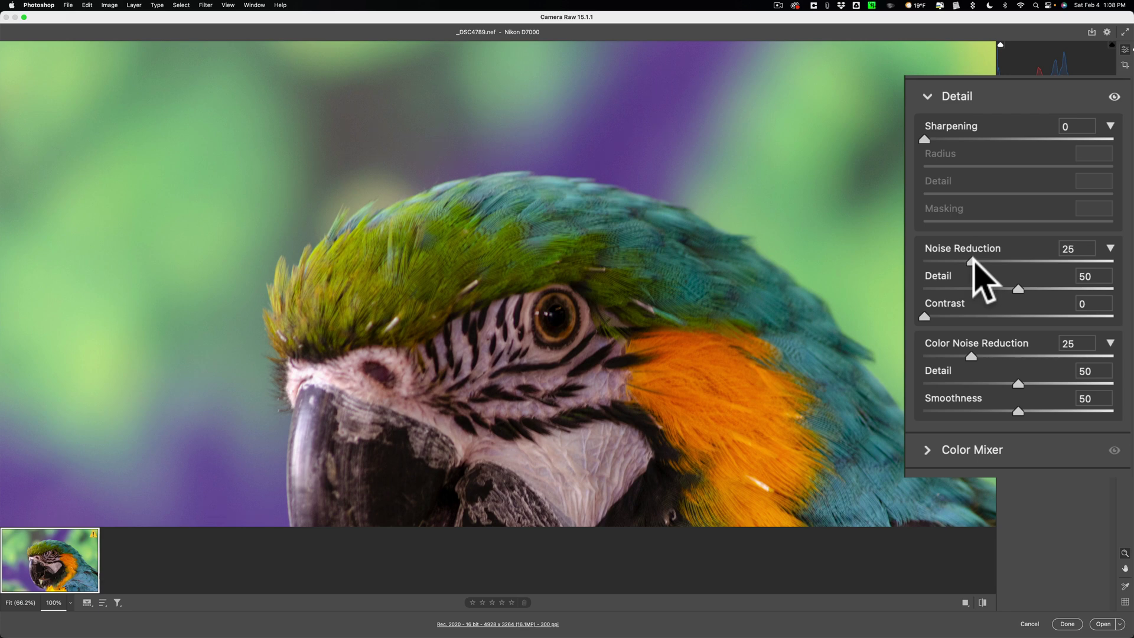
pyautogui.keyDown('alt'); pyautogui.click(404, 137); pyautogui.keyUp('alt')
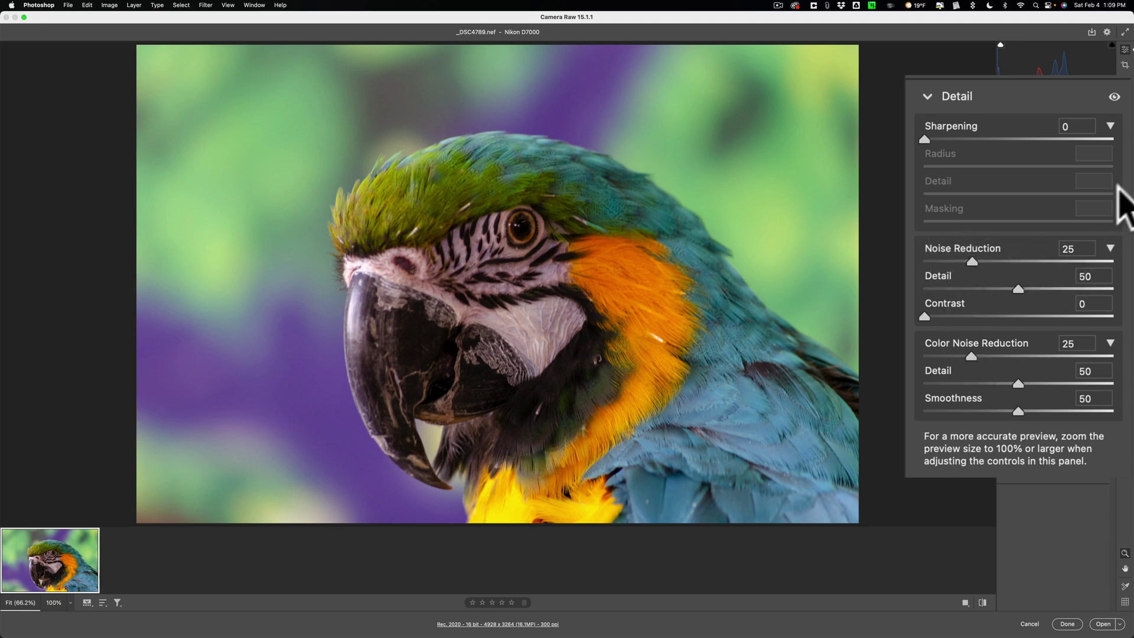
pyautogui.click(927, 96)
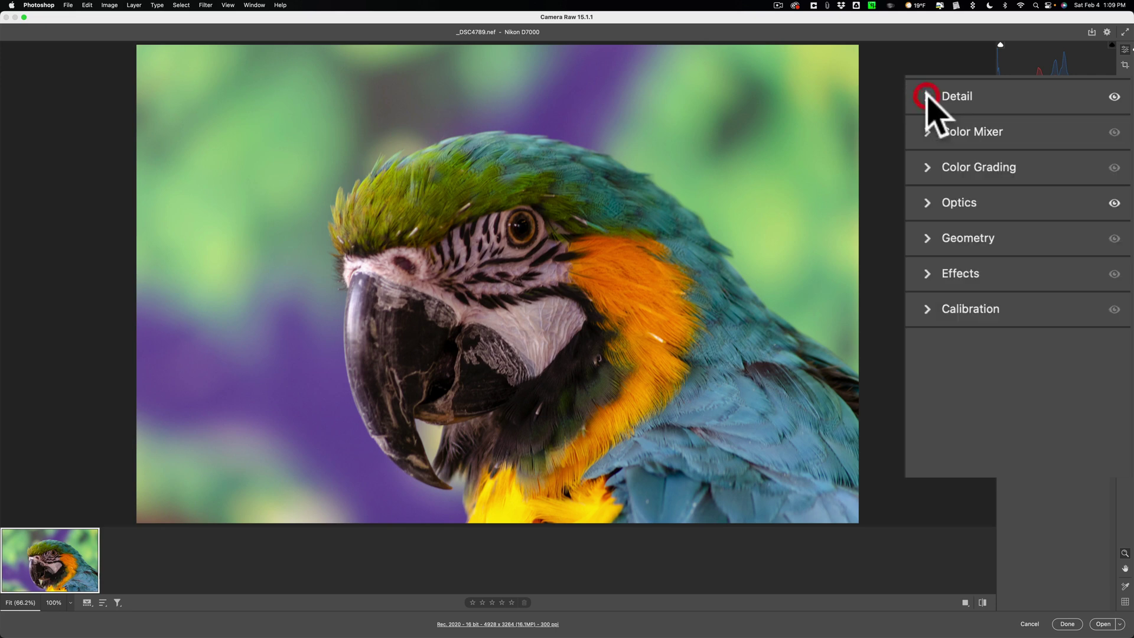
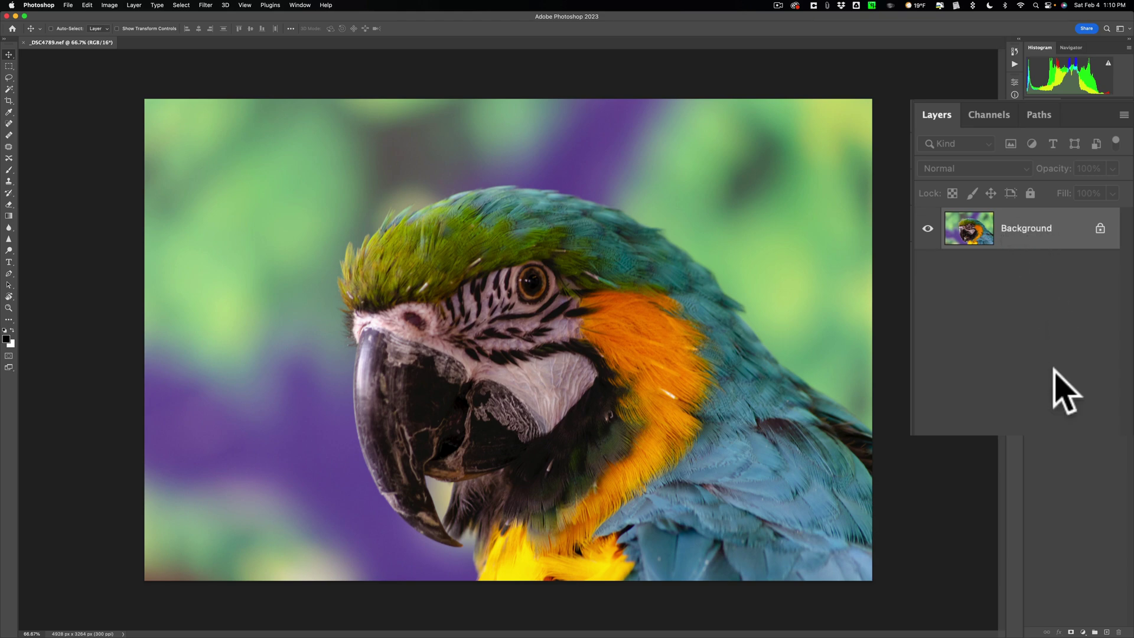
# Duplicate the Background layer and convert the copy for smart filters
pyautogui.press('super+j')
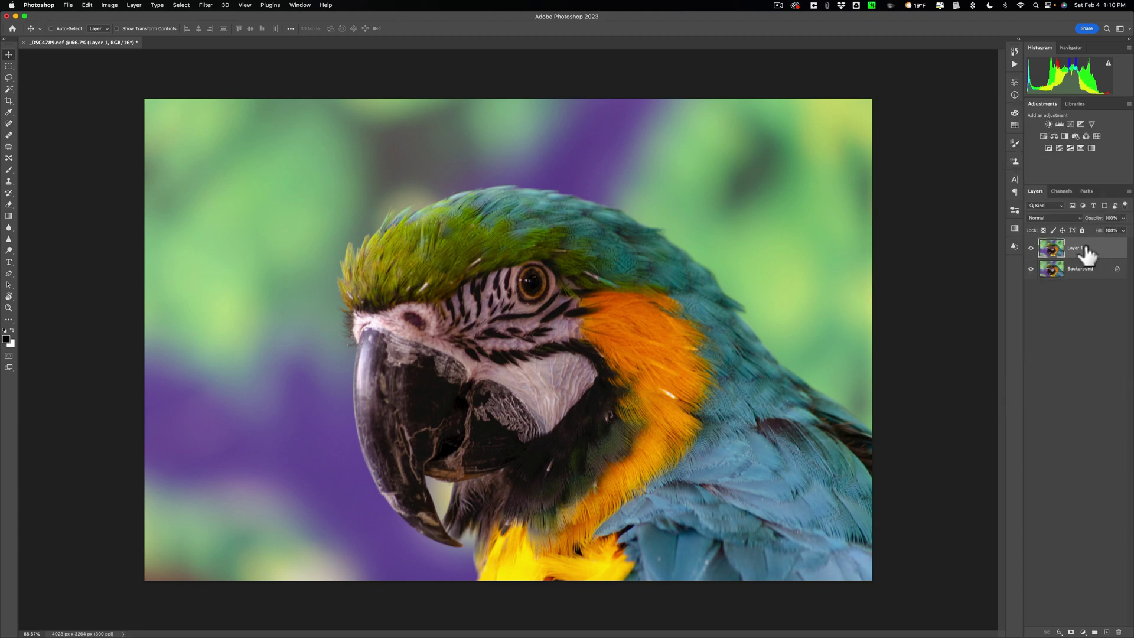
pyautogui.click(206, 4)
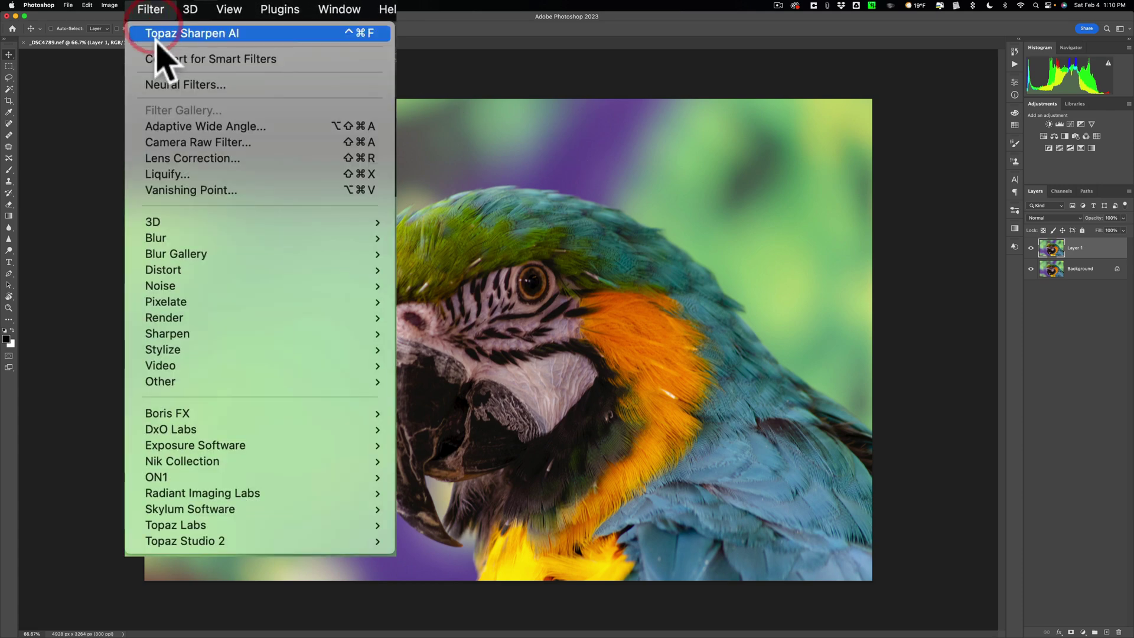
pyautogui.click(220, 30)
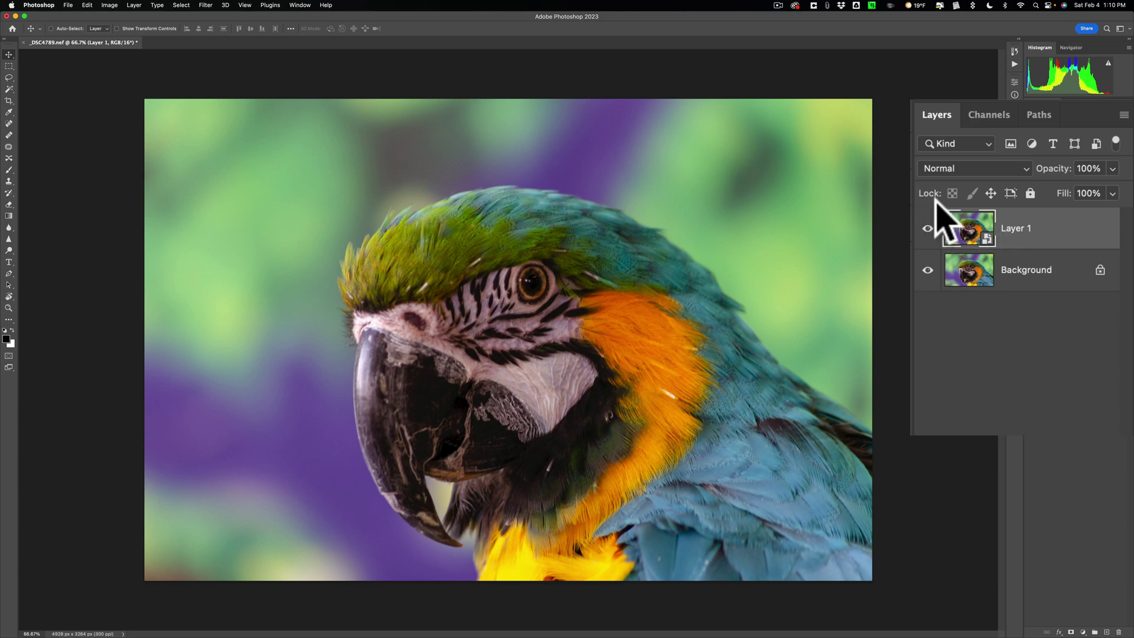
# Launch the Topaz Sharpen AI filter on the parrot's smart object layer
pyautogui.click(205, 5)
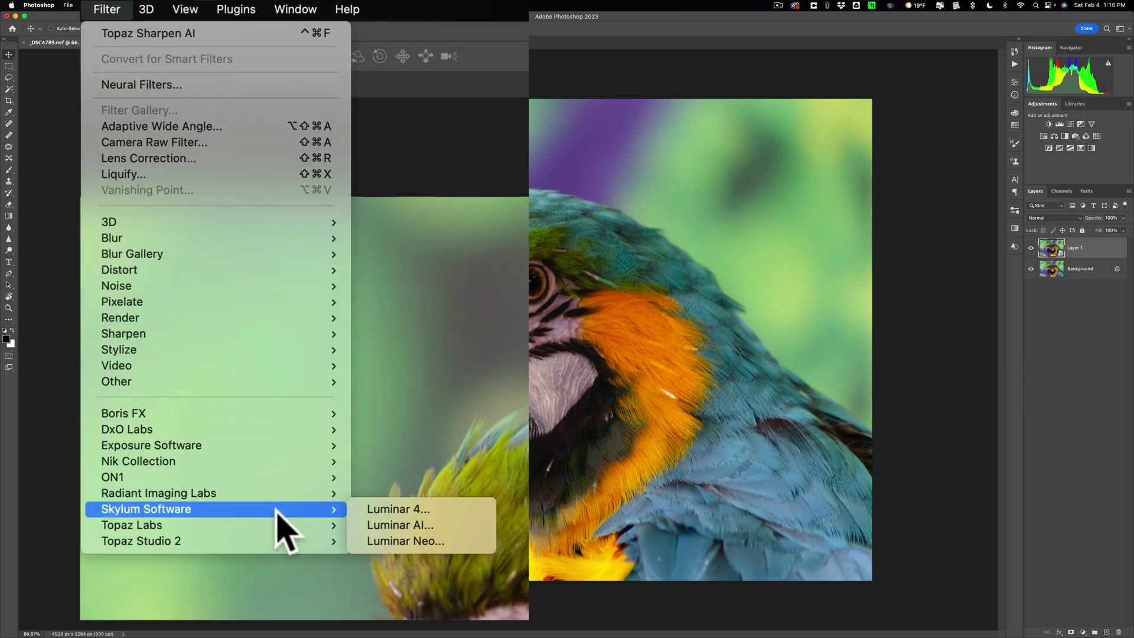
pyautogui.moveTo(283, 525)
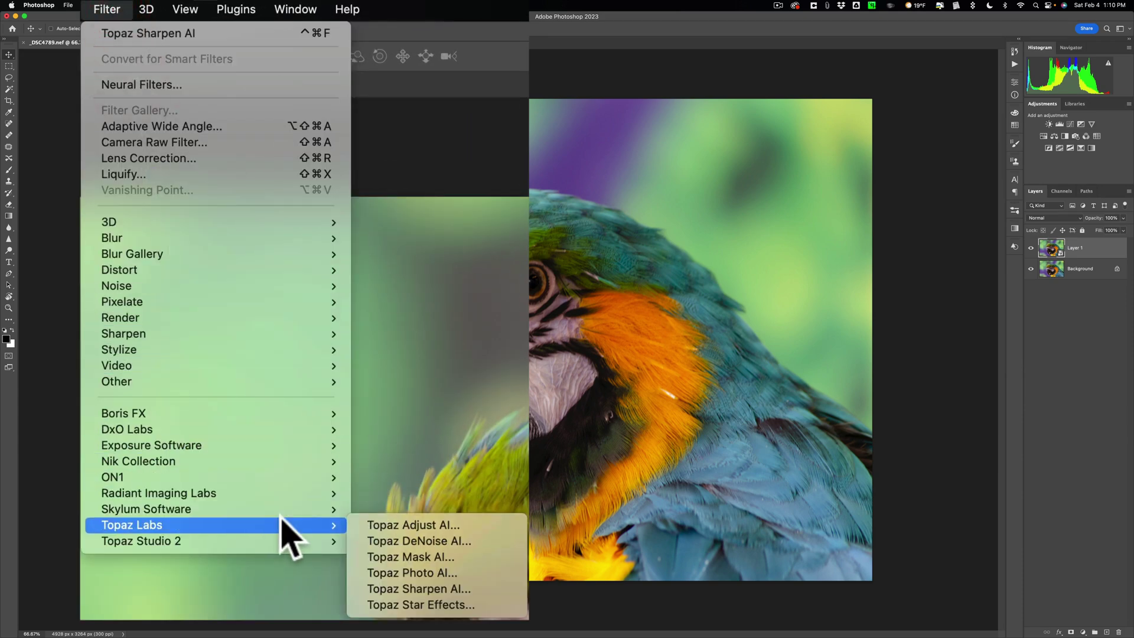
pyautogui.click(416, 587)
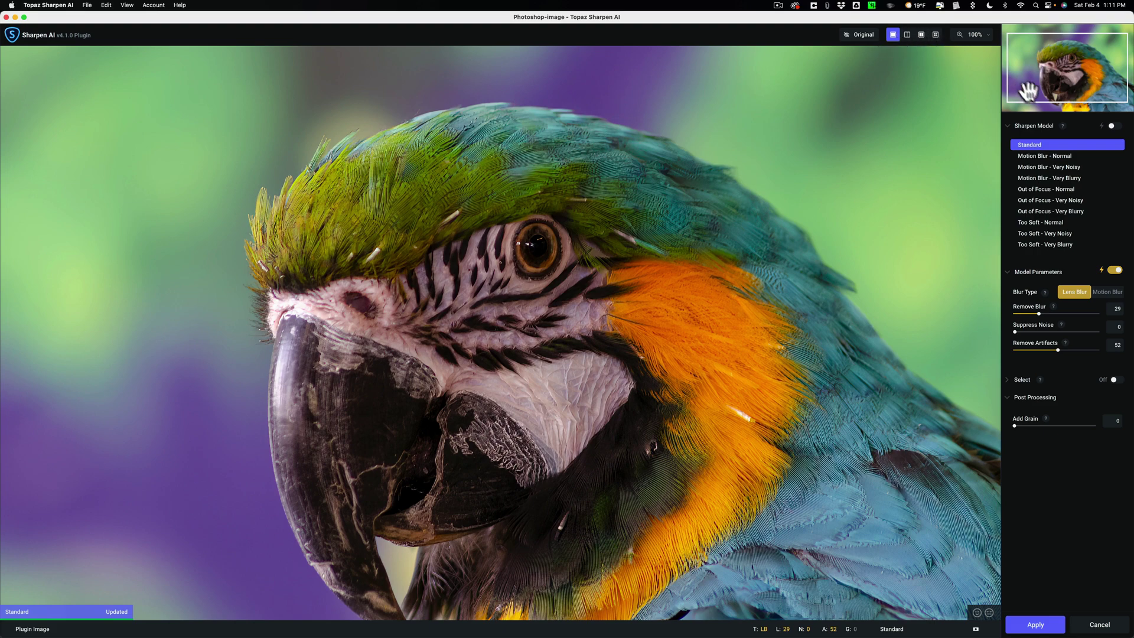
# Turn on automatic sharpen model selection, and show four sharpen models side by side in the comparison view
pyautogui.click(1112, 126)
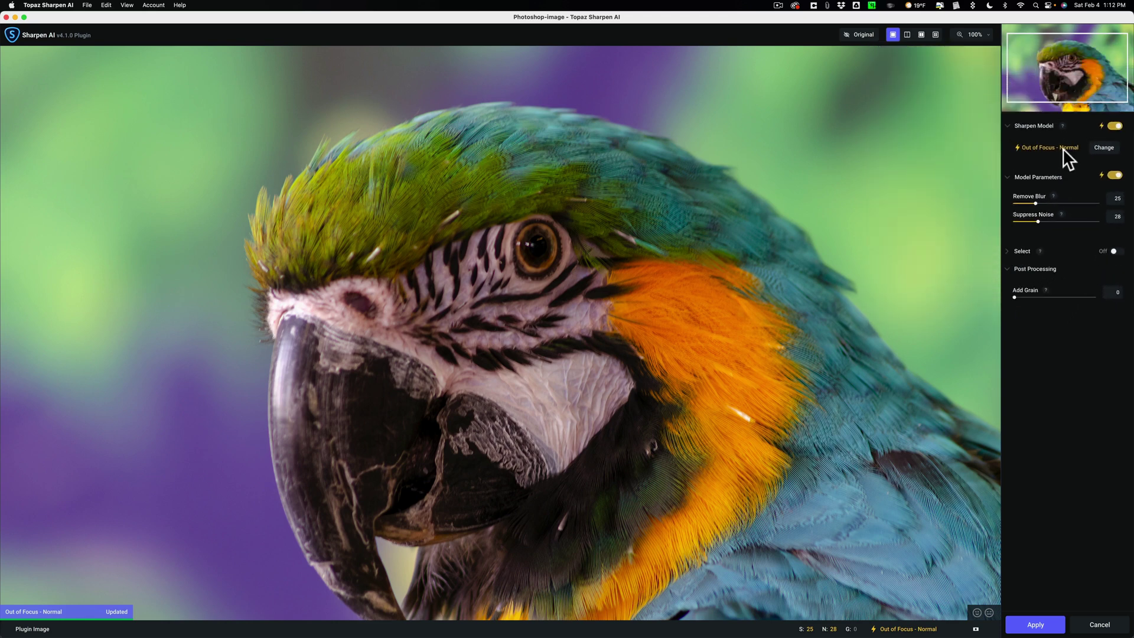
pyautogui.click(937, 38)
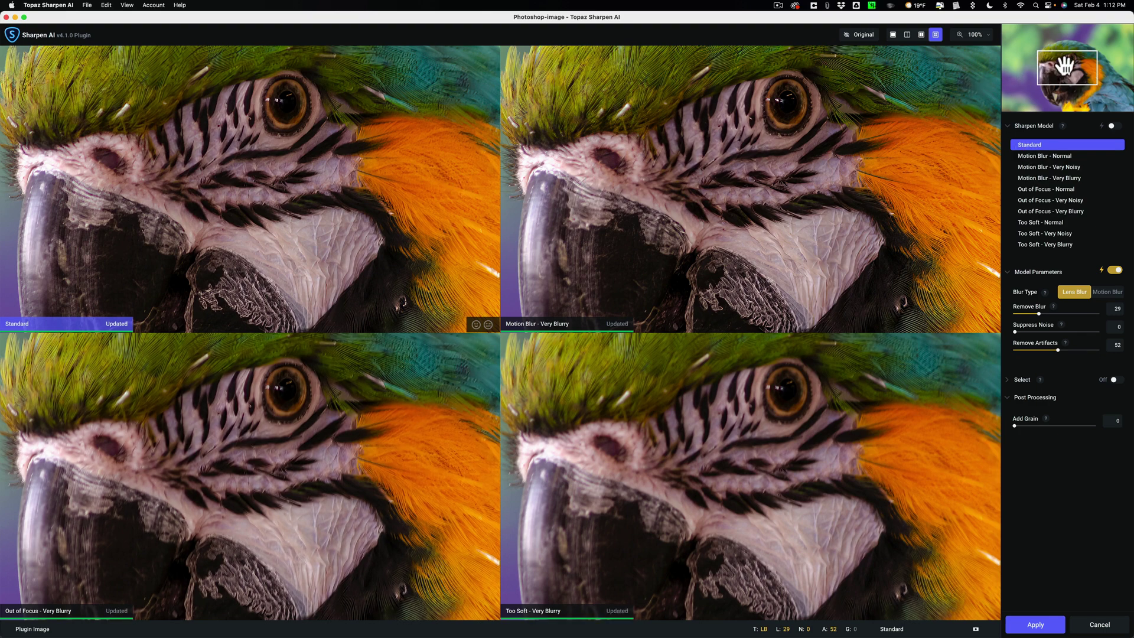
pyautogui.moveTo(1068, 66)
pyautogui.mouseDown()
pyautogui.moveTo(1067, 55)
pyautogui.moveTo(1066, 73)
pyautogui.mouseUp()
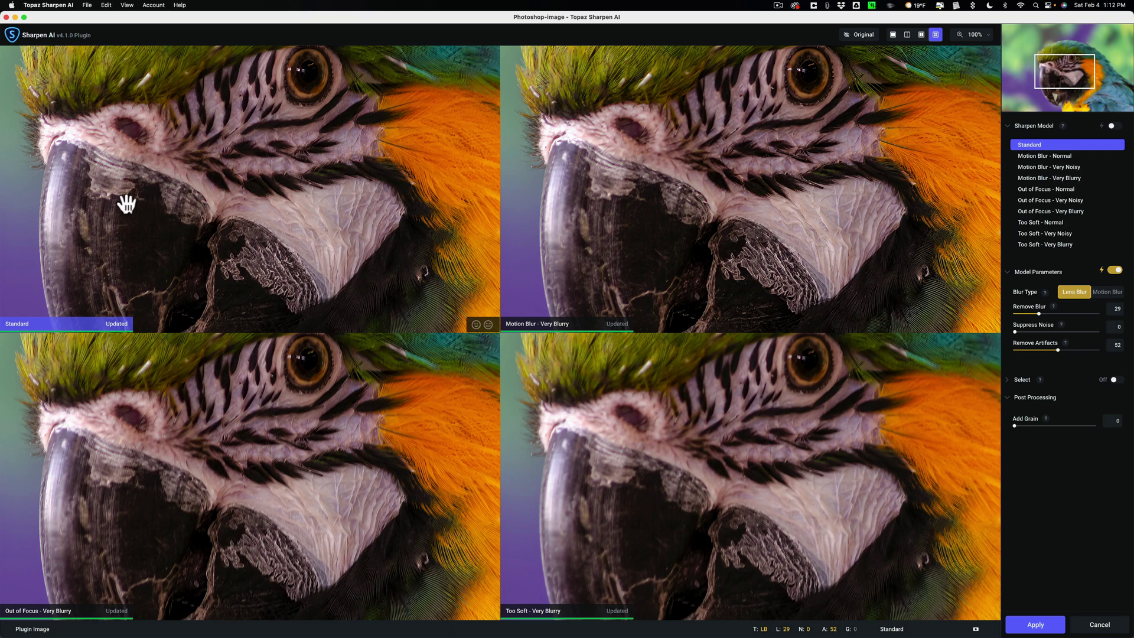
# Examine the Very Blurry previews of the Motion Blur, Out of Focus and Too Soft models one by one
pyautogui.click(647, 164)
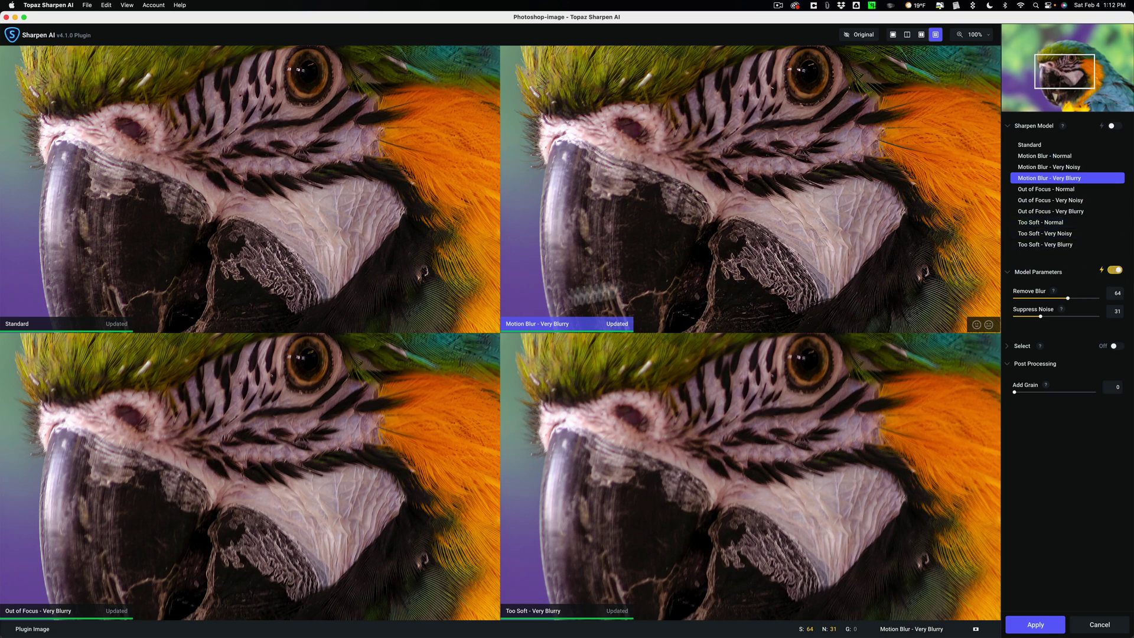
pyautogui.click(332, 440)
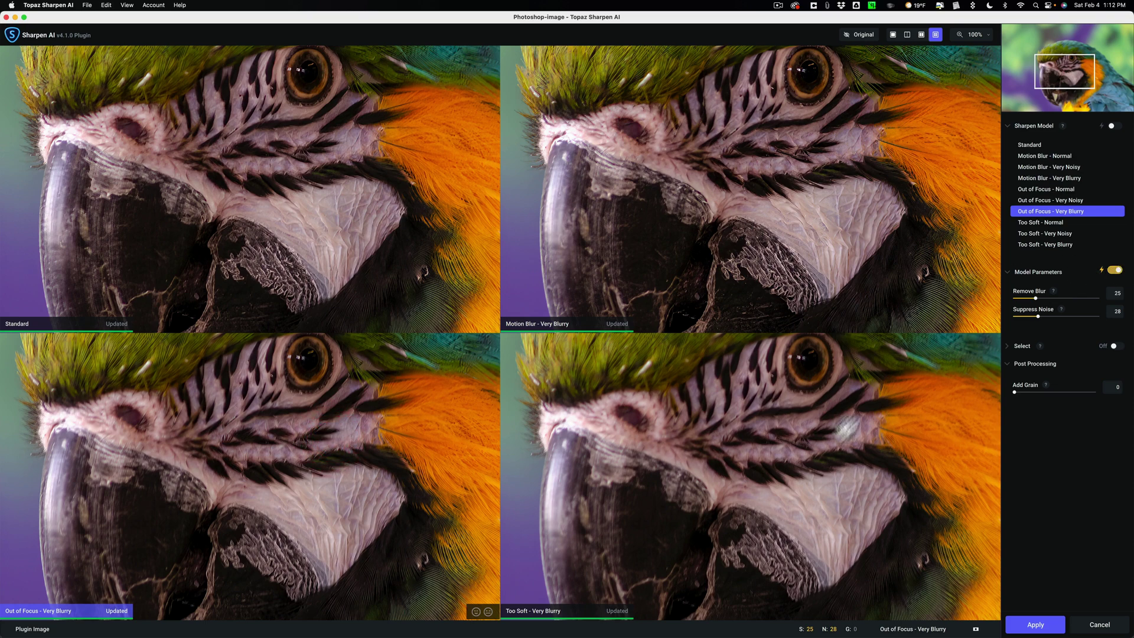
pyautogui.click(785, 476)
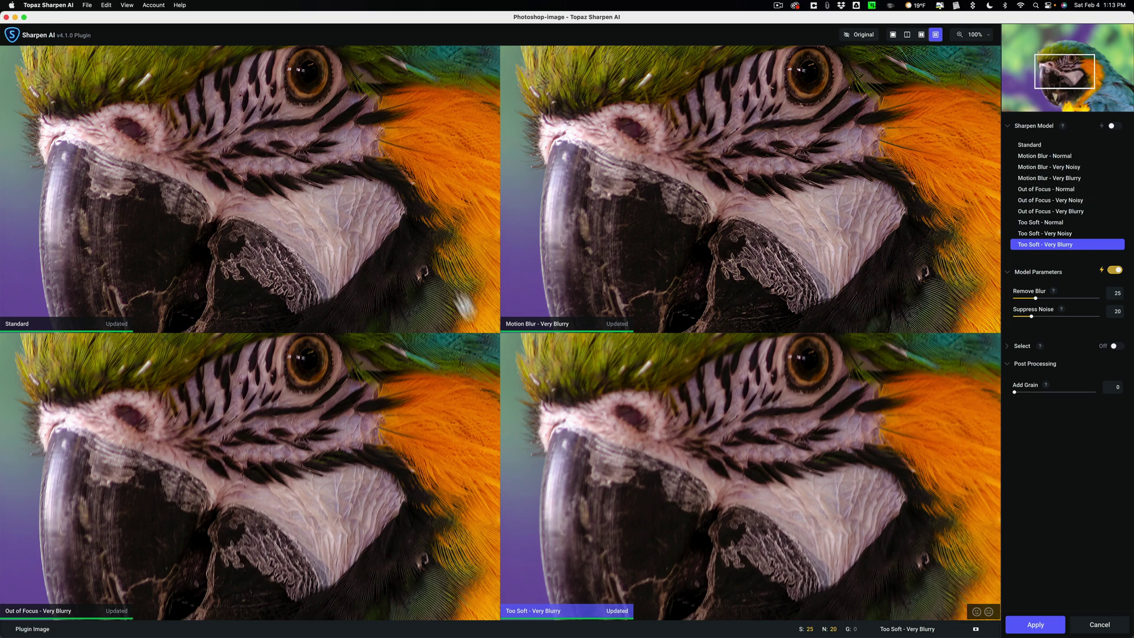
pyautogui.click(714, 454)
pyautogui.click(776, 451)
# Try Motion Blur - Normal and Motion Blur - Very Noisy in the fourth preview, and settle on Out of Focus - Normal
pyautogui.click(1048, 157)
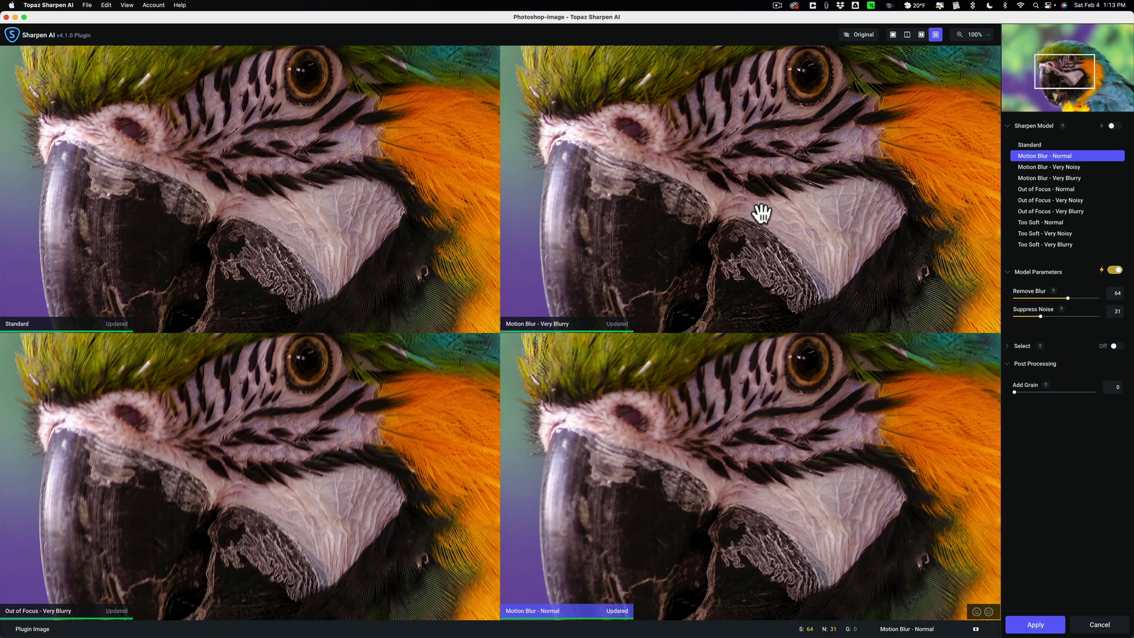
pyautogui.click(1053, 168)
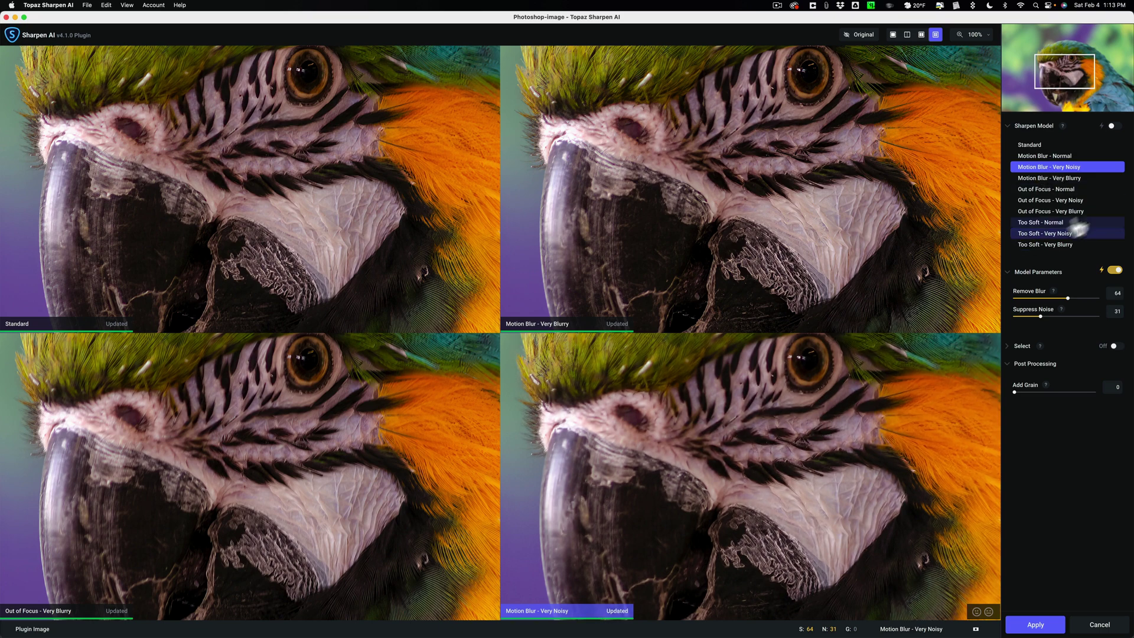
pyautogui.click(1050, 190)
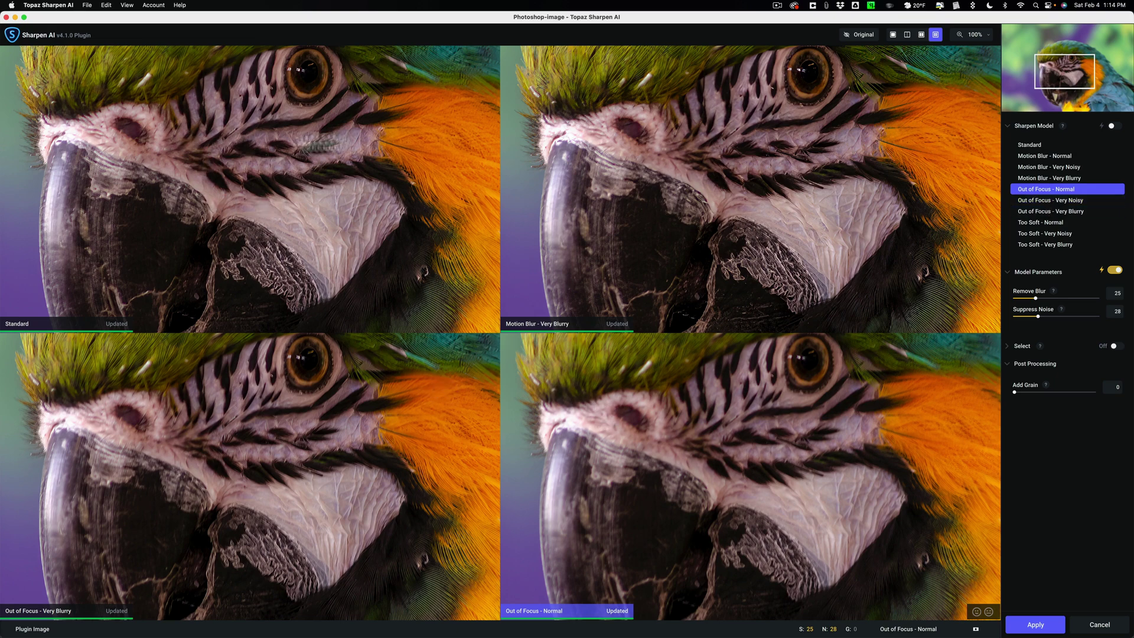
# Compare the Standard and Motion Blur - Very Blurry previews, and set the Standard model's blur type to Motion Blur
pyautogui.click(413, 143)
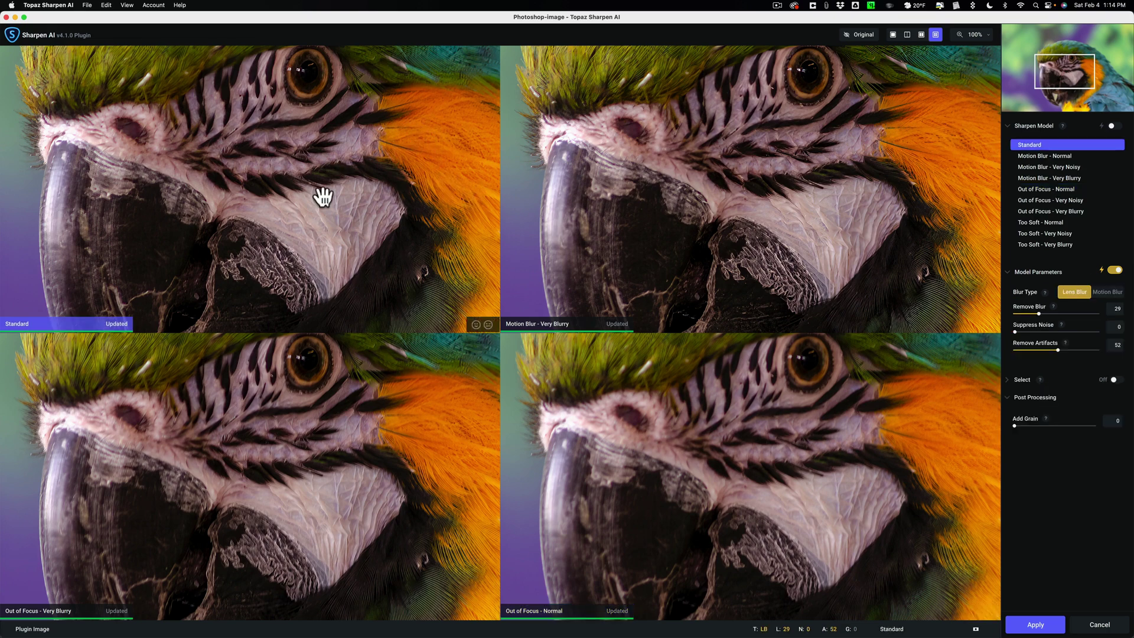
pyautogui.click(581, 193)
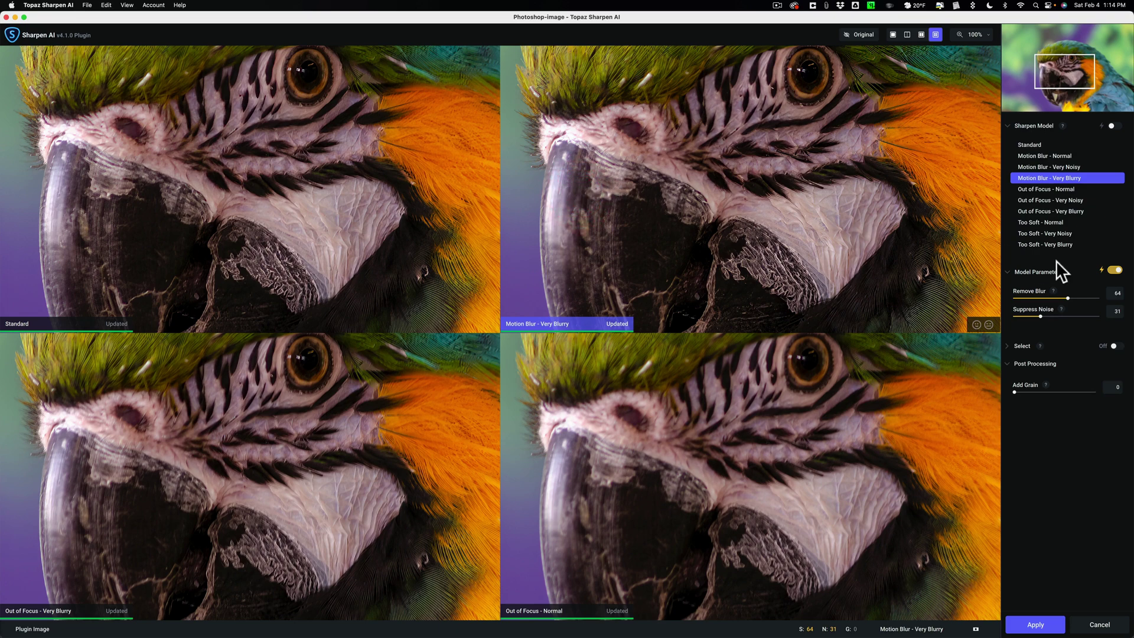
pyautogui.click(392, 182)
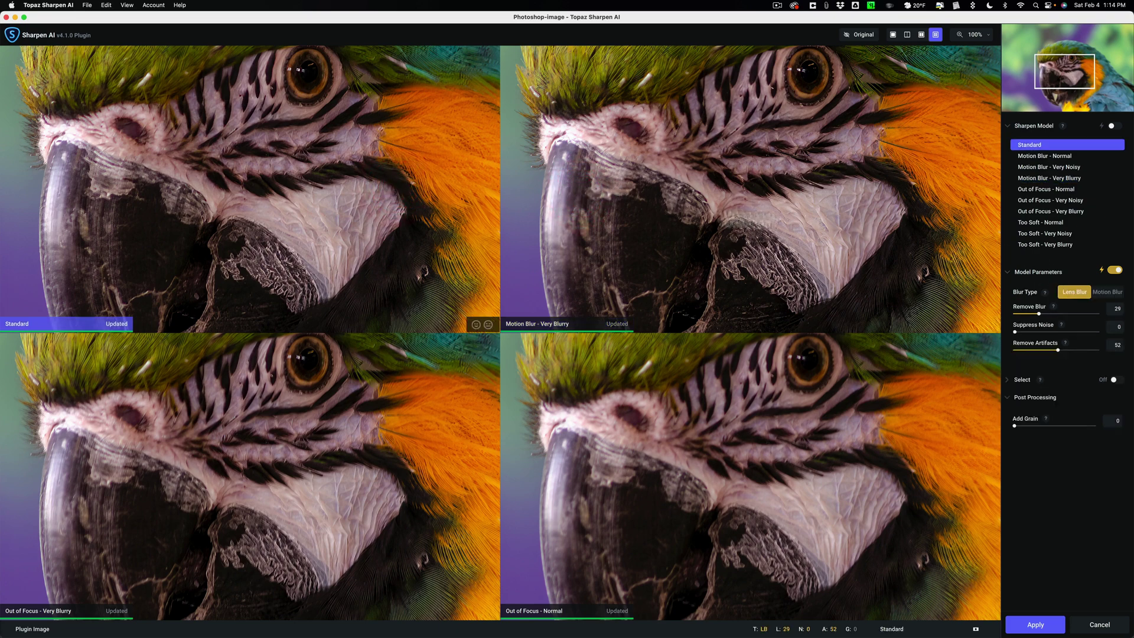
pyautogui.click(1104, 291)
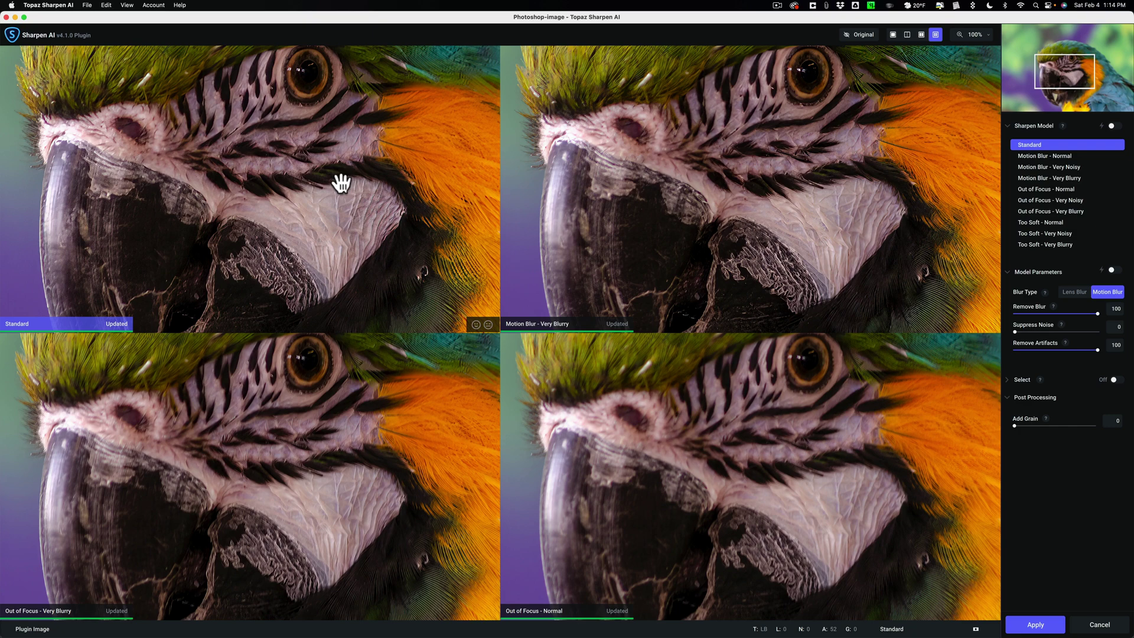
# Switch to the single preview and compare the Standard model's sharpening with the original photo
pyautogui.click(893, 35)
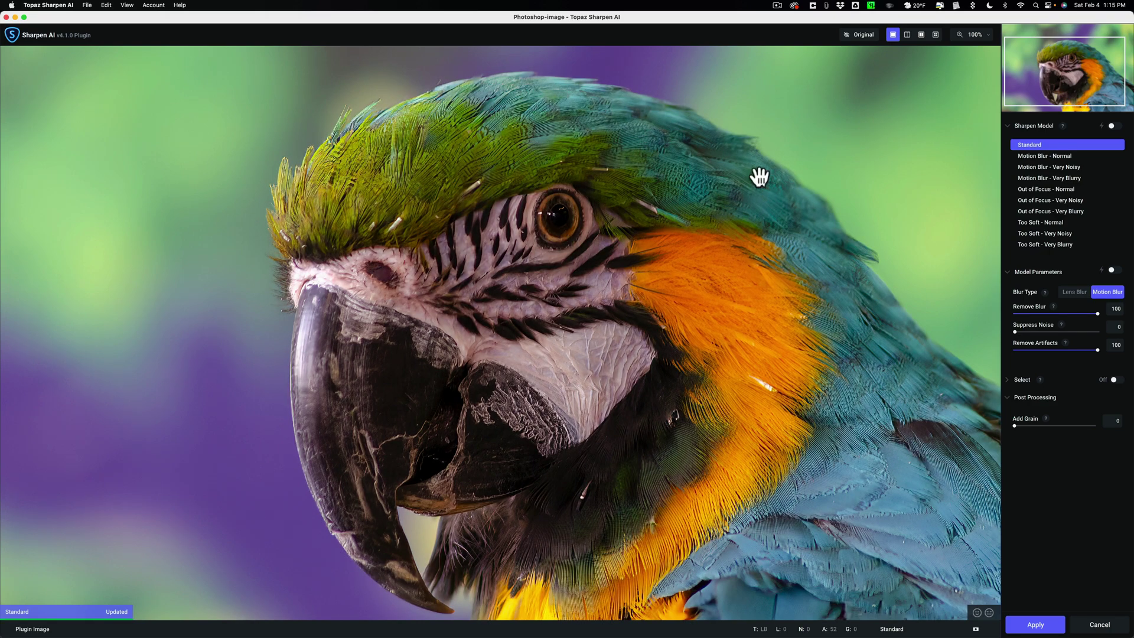
pyautogui.click(862, 134)
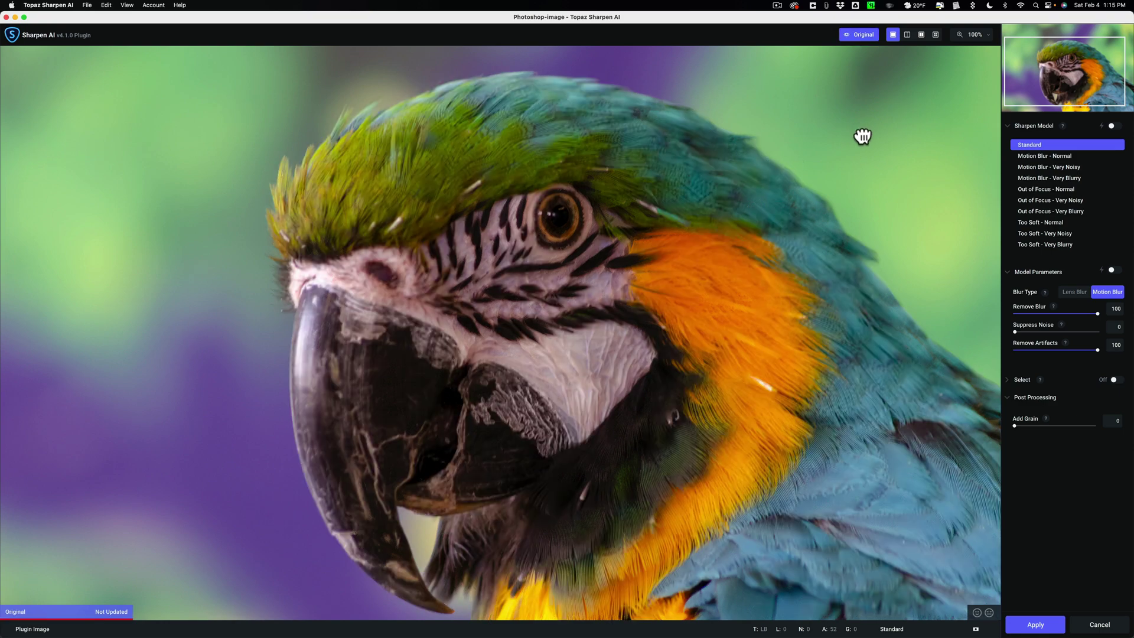
pyautogui.click(862, 134)
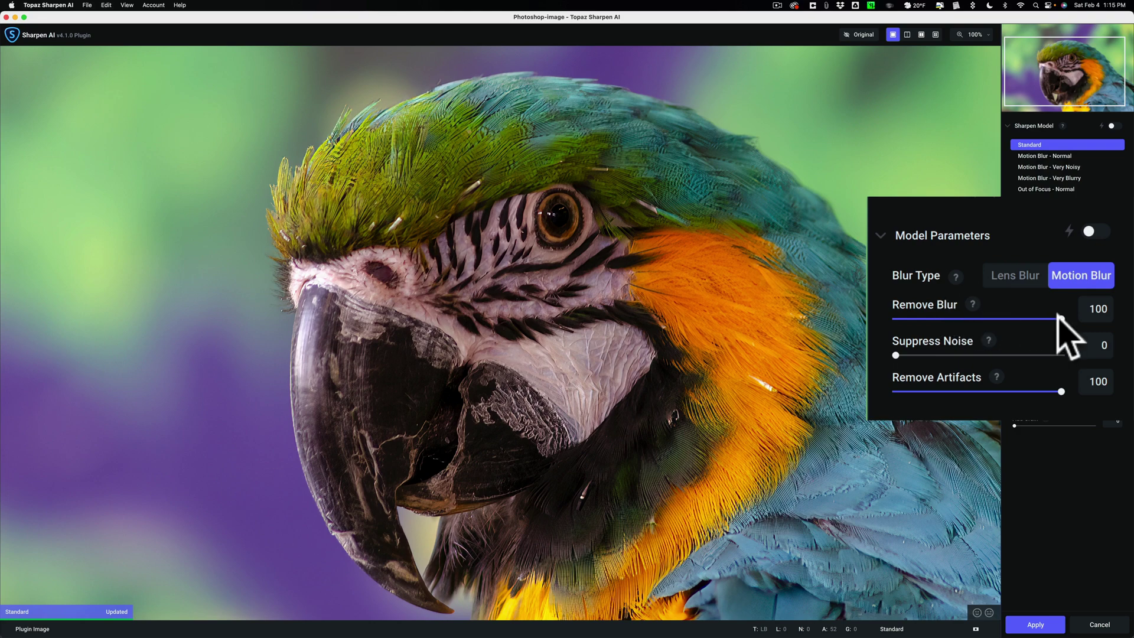
# Try Remove Blur 51 with Lens Blur on the Standard model, and turn on automatic model parameters
pyautogui.moveTo(1059, 317); pyautogui.dragTo(980, 319)
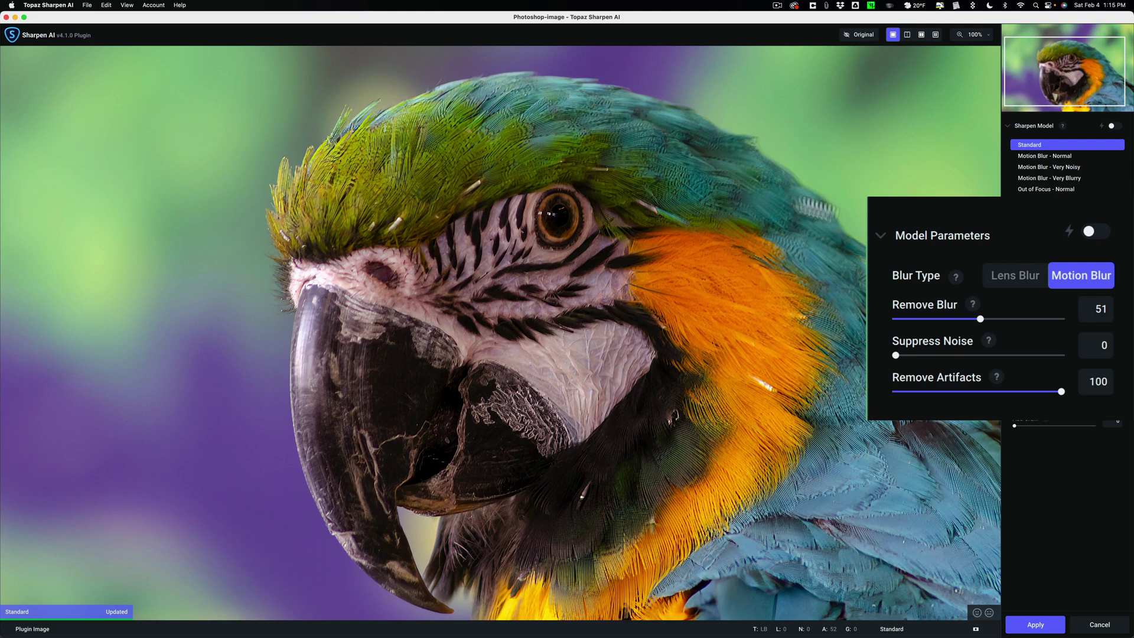
pyautogui.click(1013, 281)
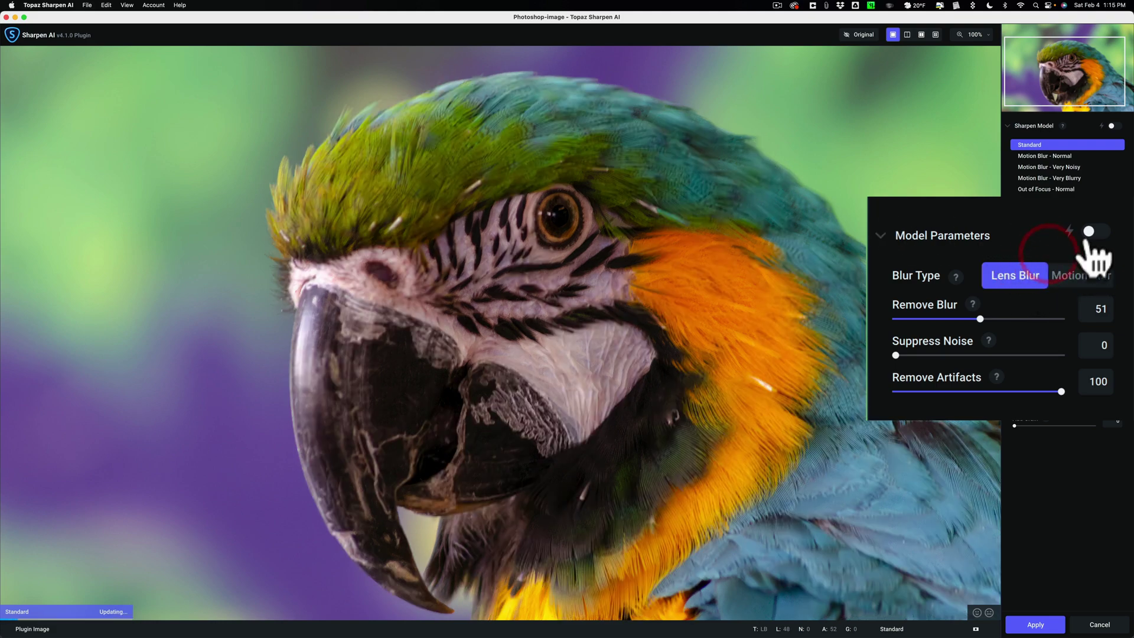
pyautogui.click(1090, 232)
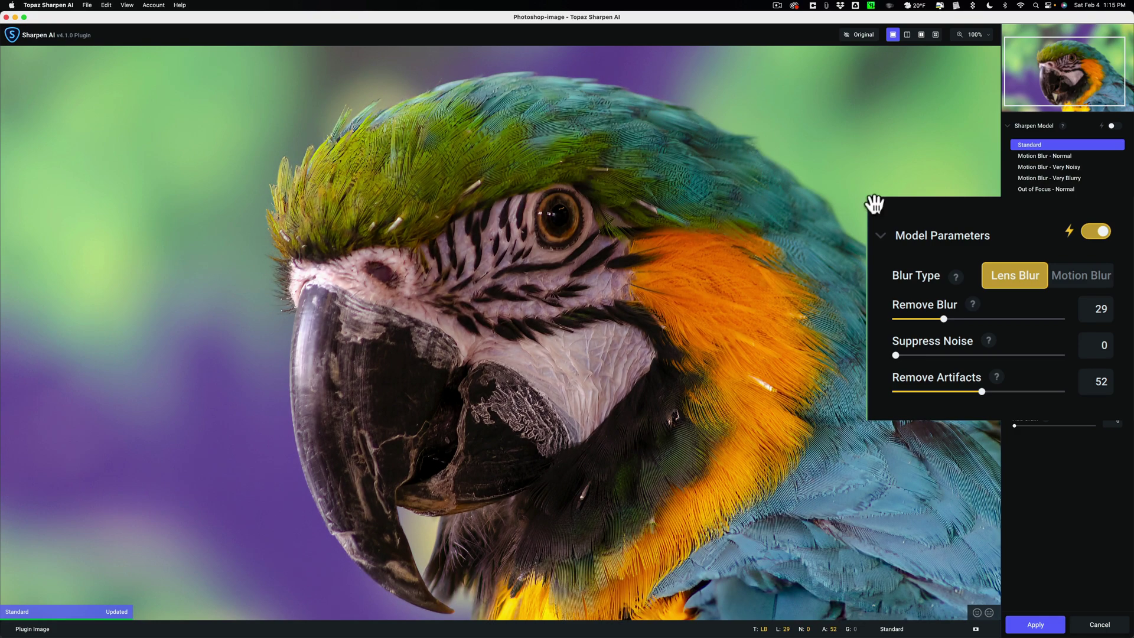
pyautogui.click(843, 148)
pyautogui.click(843, 148)
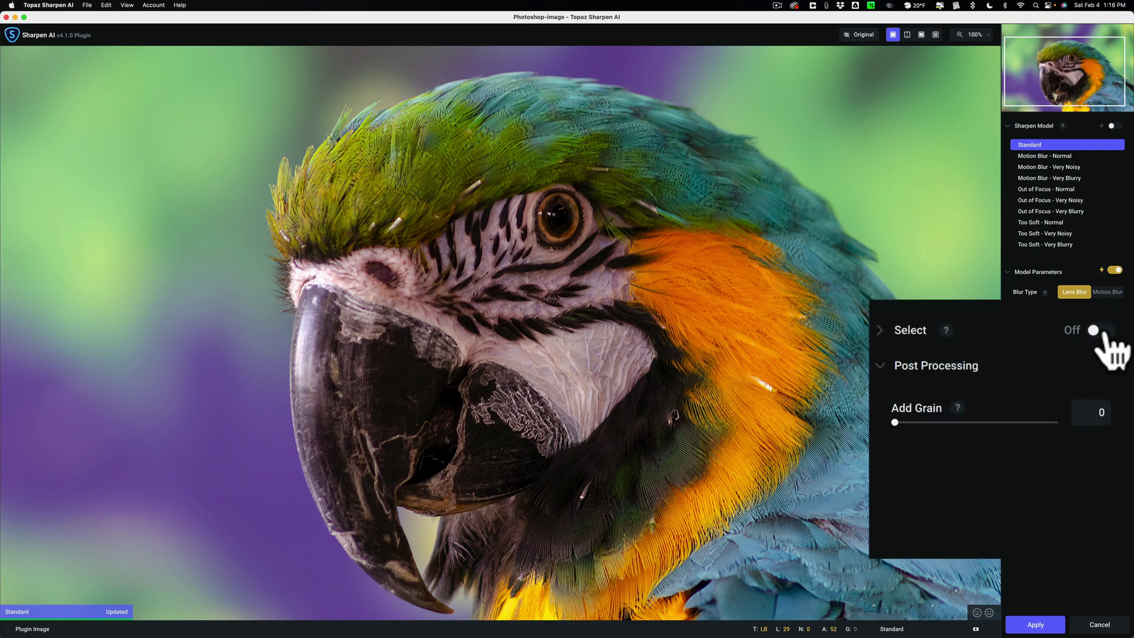
# Turn on selective sharpening with the Auto - Subjects mask, and open the mask for refining with the Add brush
pyautogui.click(879, 331)
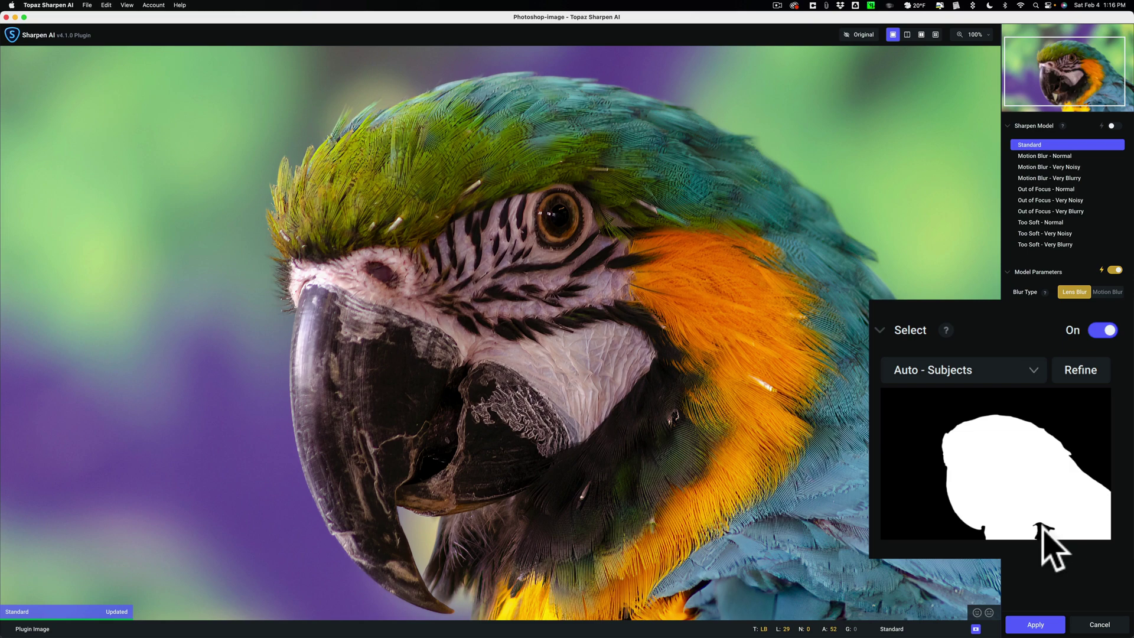
pyautogui.click(1079, 373)
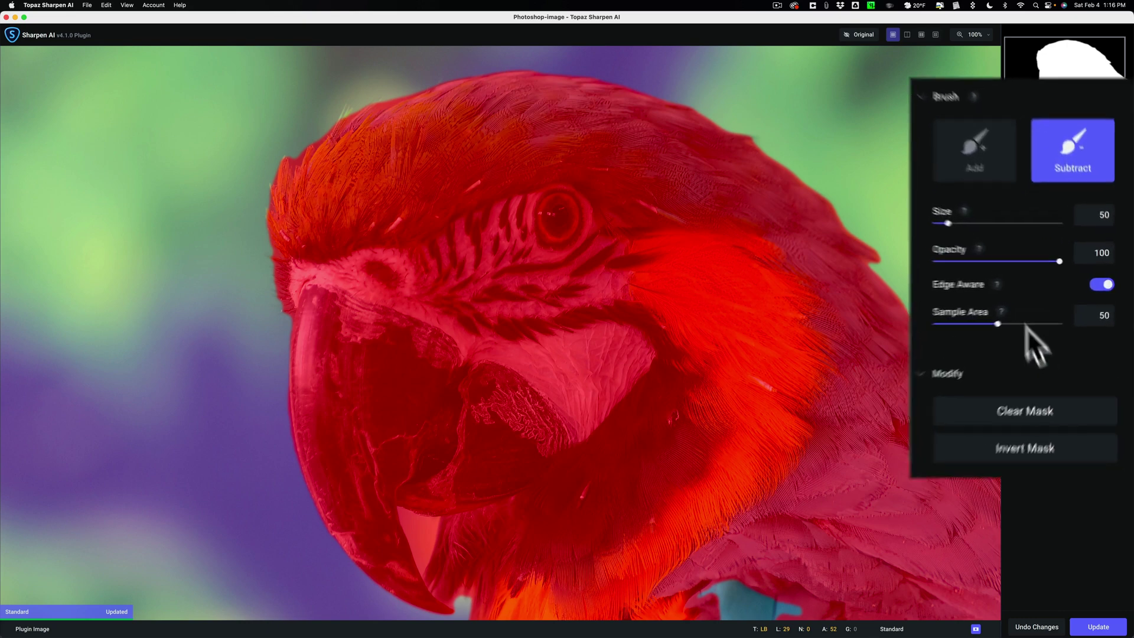
pyautogui.click(948, 143)
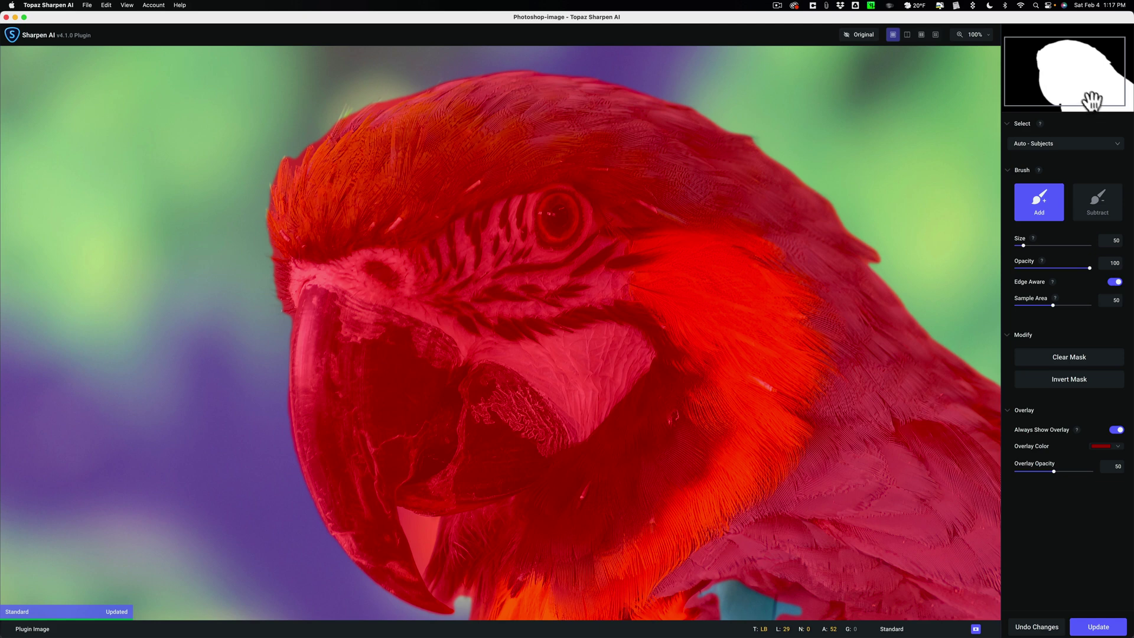
pyautogui.moveTo(1062, 76); pyautogui.dragTo(1078, 89)
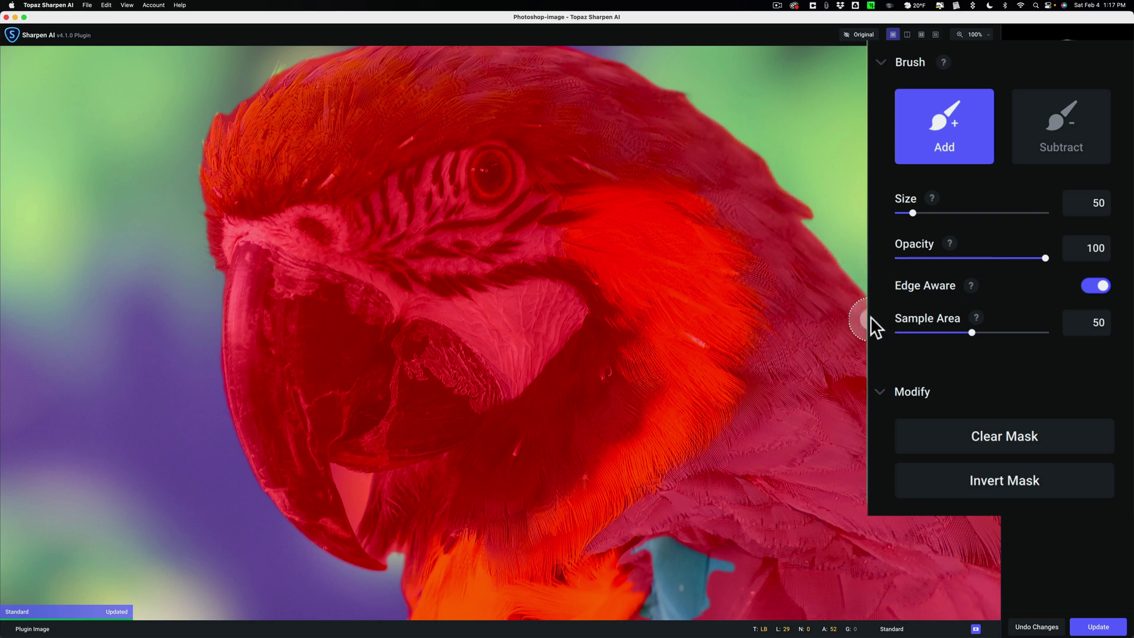
# Try the Add brush without Edge Aware and with Sample Area at 0 and 79, and return Sample Area to 50
pyautogui.click(1093, 288)
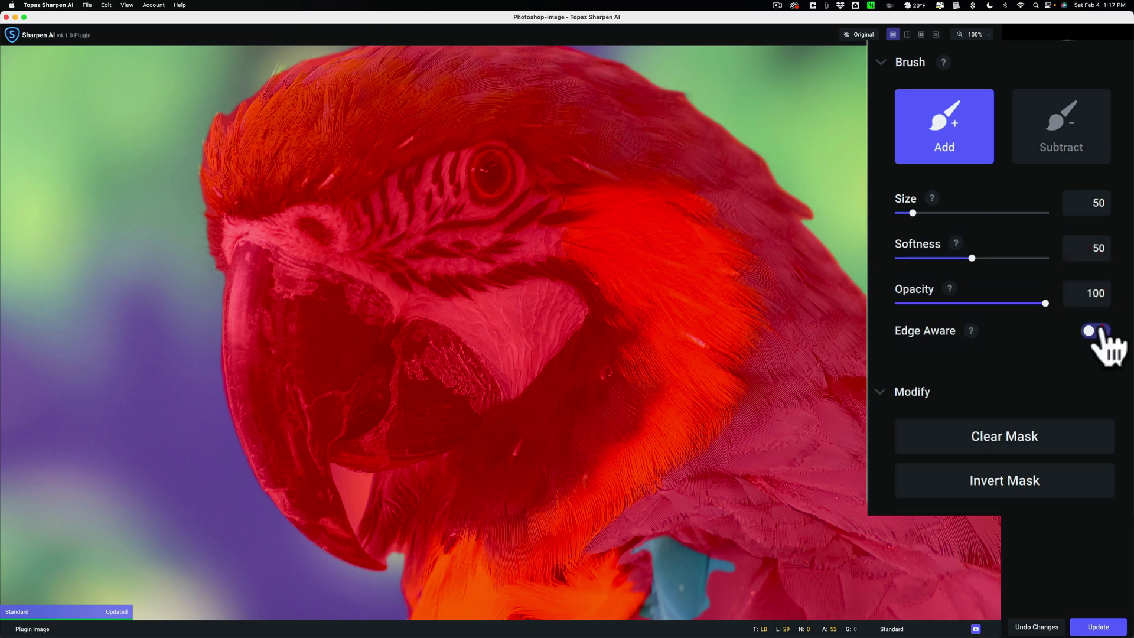
pyautogui.click(1100, 330)
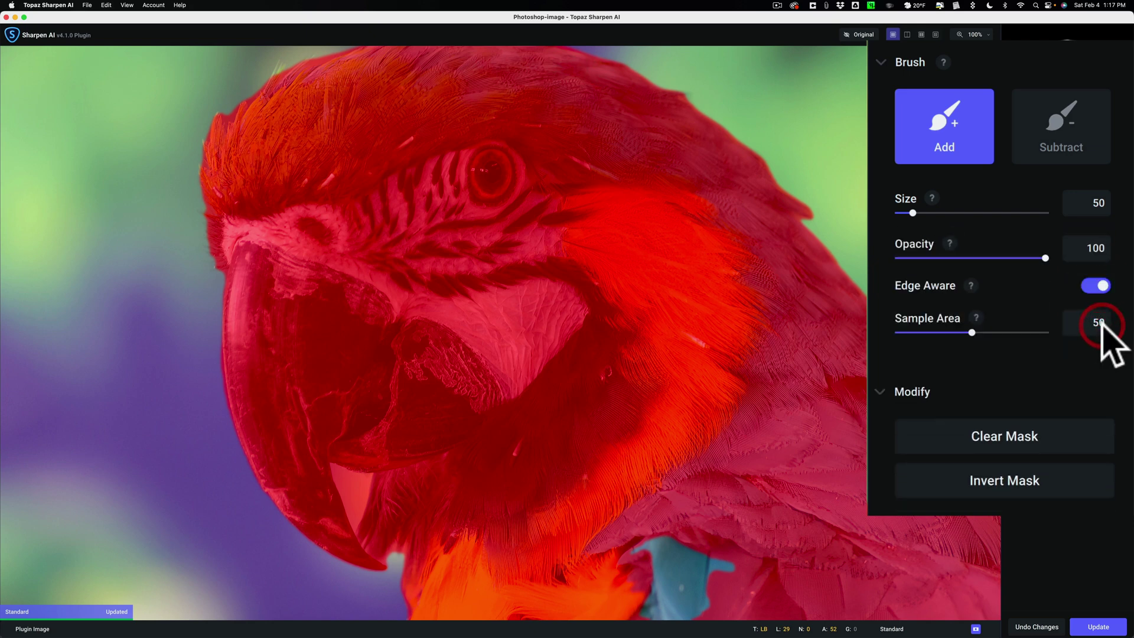
pyautogui.click(974, 328)
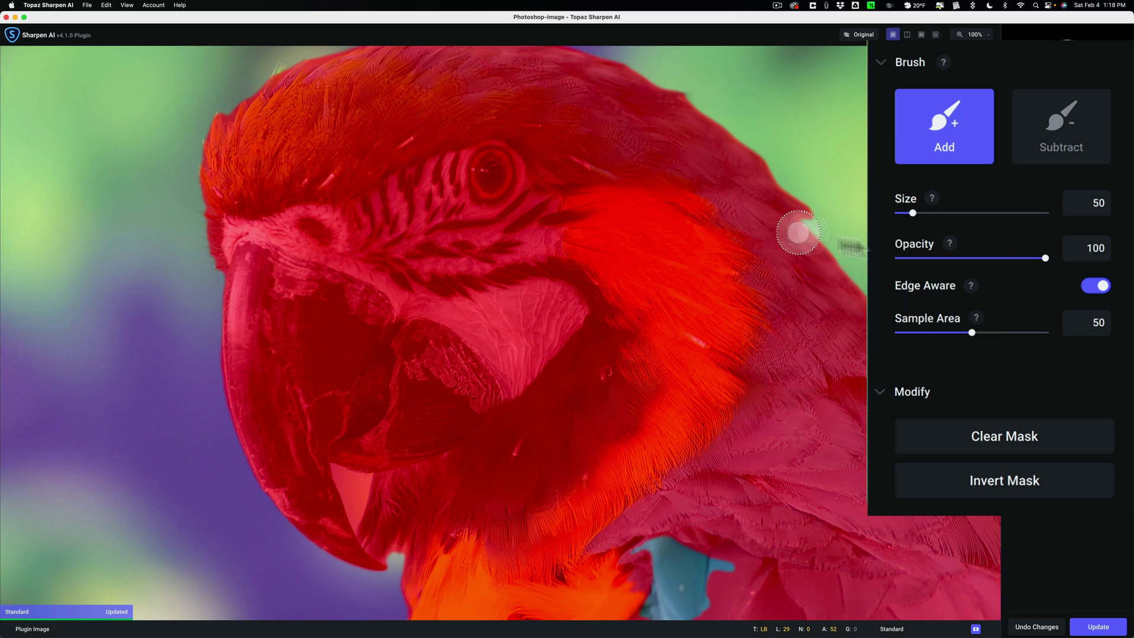
pyautogui.moveTo(972, 332)
pyautogui.mouseDown()
pyautogui.moveTo(937, 331)
pyautogui.moveTo(905, 274)
pyautogui.mouseUp()
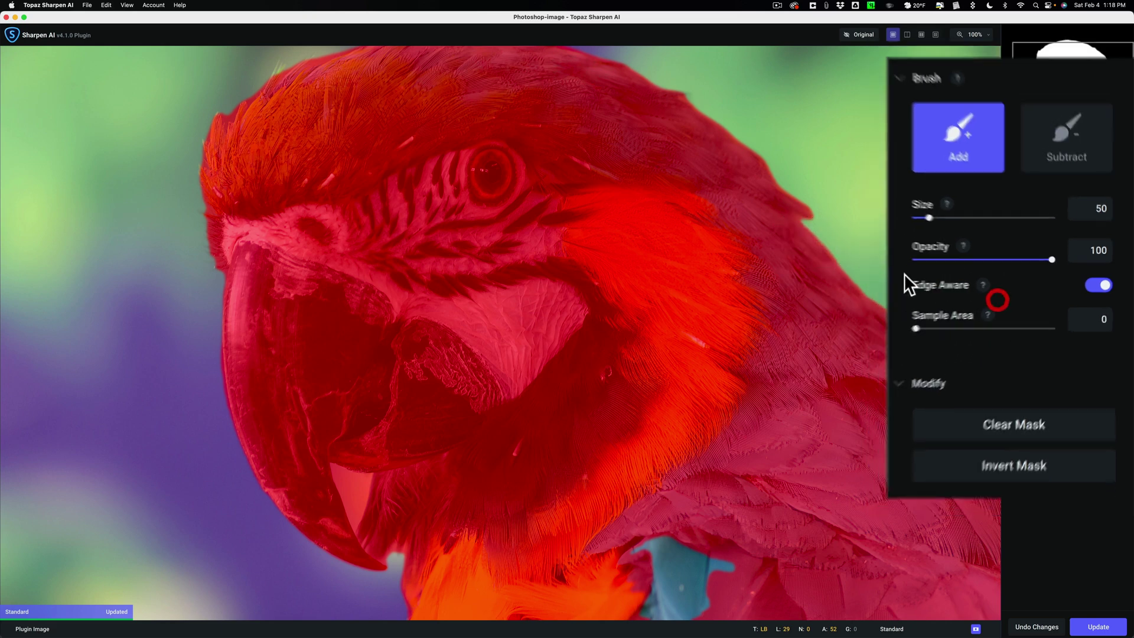
pyautogui.moveTo(1064, 305); pyautogui.dragTo(1074, 305)
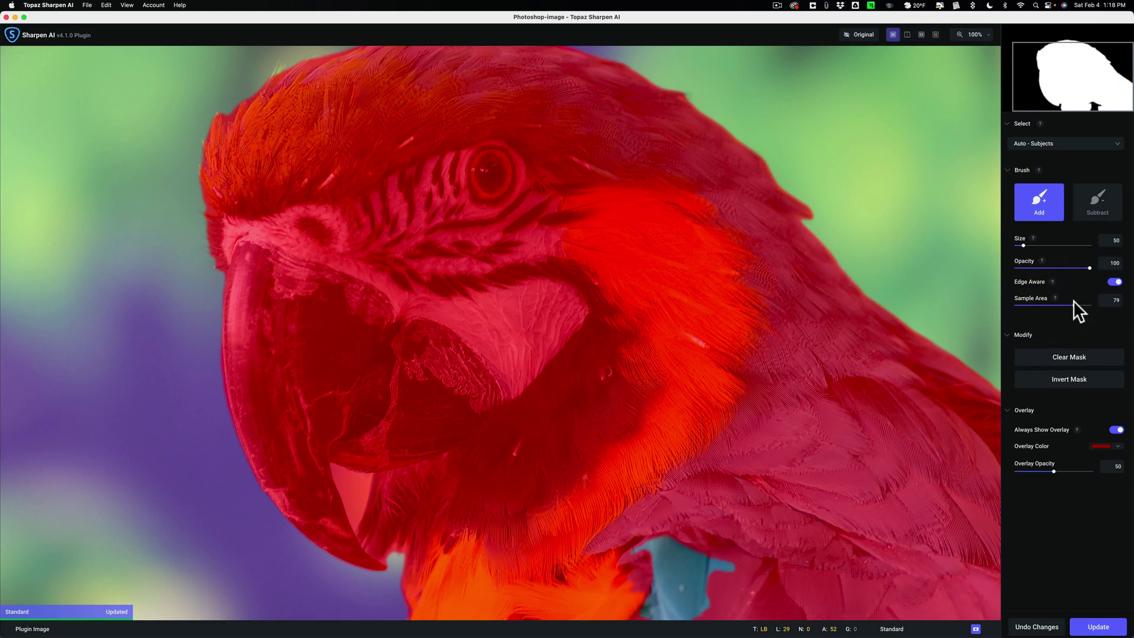
pyautogui.moveTo(1022, 305); pyautogui.dragTo(1053, 289)
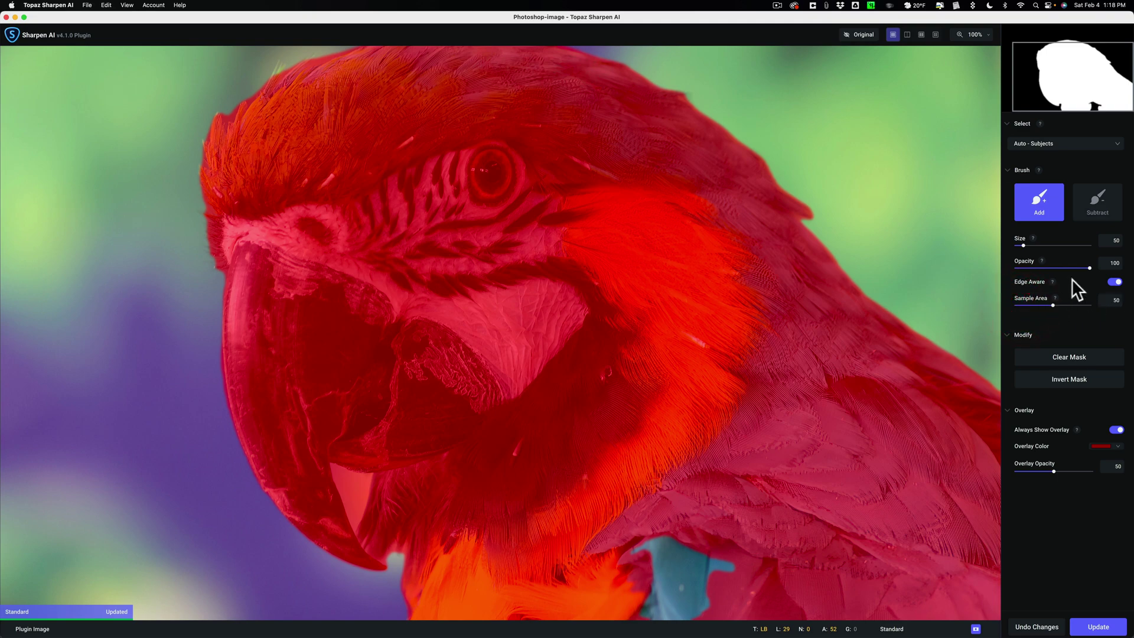
# Paint the unmasked gap below the wing into the mask with a size 125 brush and Edge Aware off, and apply the sharpening
pyautogui.click(1116, 283)
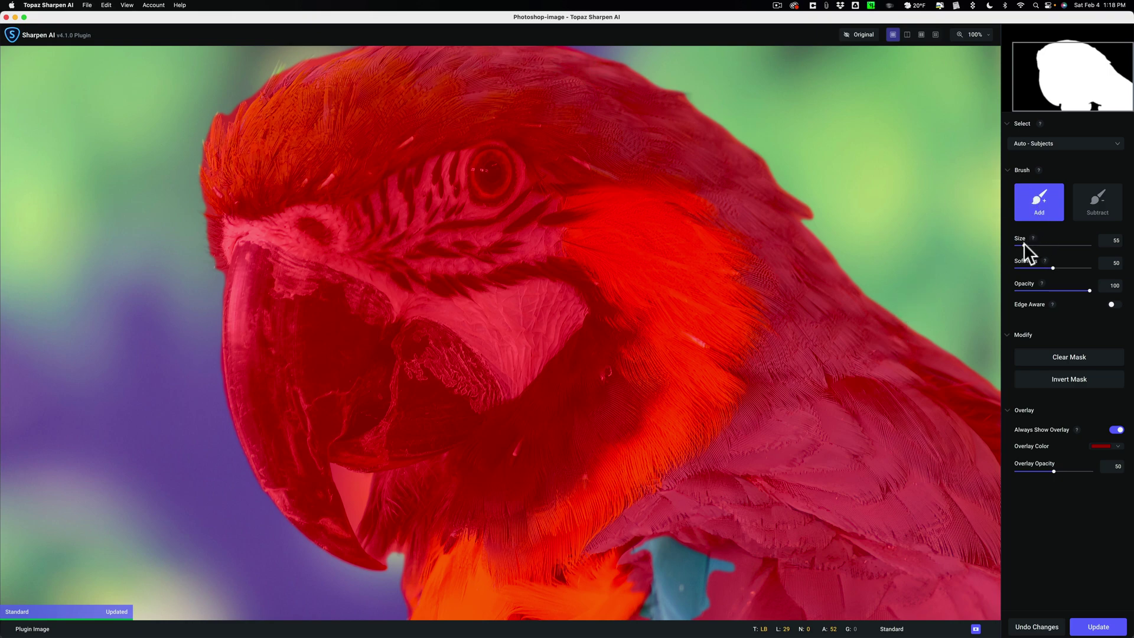
pyautogui.press(']')
pyautogui.press(']')
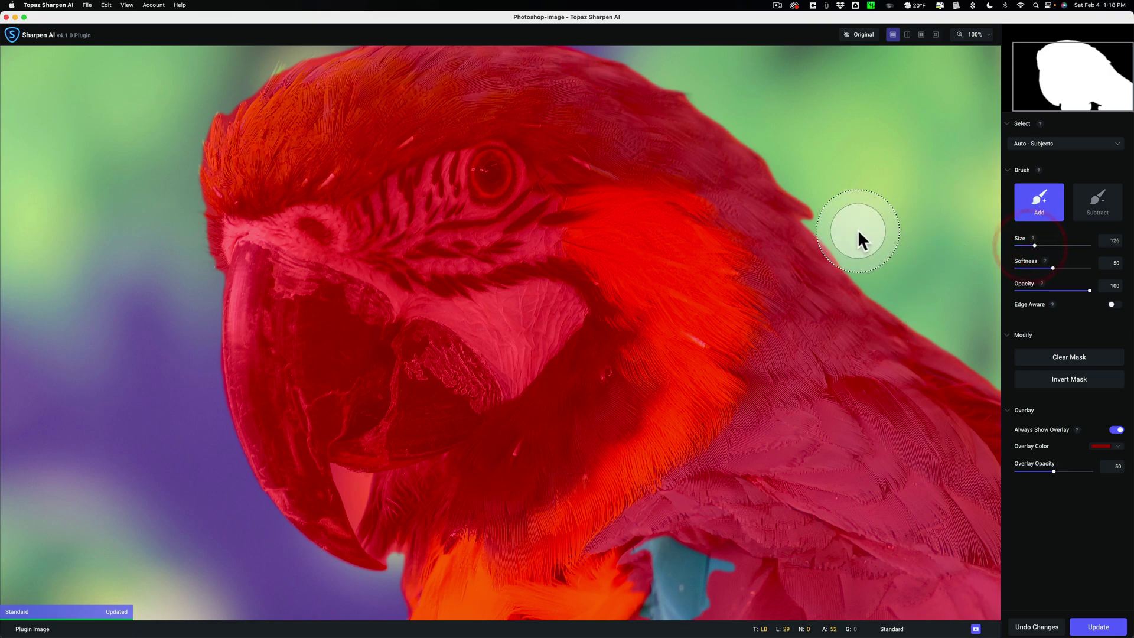
pyautogui.press('[')
pyautogui.press('[')
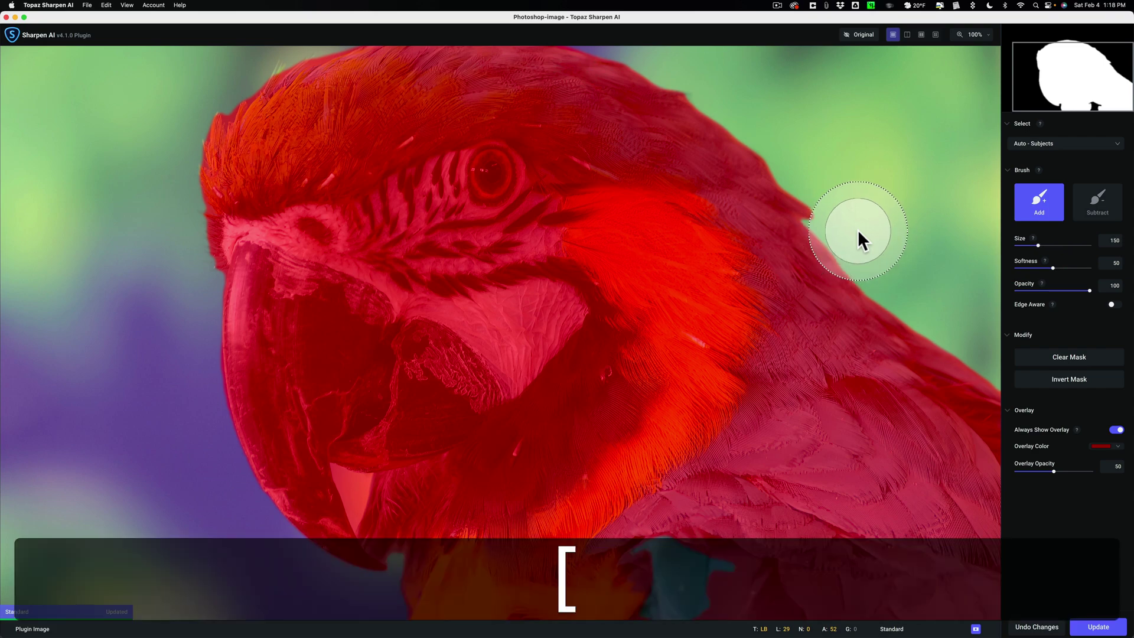
pyautogui.moveTo(628, 519)
pyautogui.mouseDown()
pyautogui.moveTo(709, 594)
pyautogui.moveTo(729, 547)
pyautogui.moveTo(679, 598)
pyautogui.moveTo(632, 611)
pyautogui.moveTo(655, 552)
pyautogui.moveTo(638, 558)
pyautogui.moveTo(618, 596)
pyautogui.moveTo(662, 571)
pyautogui.mouseUp()
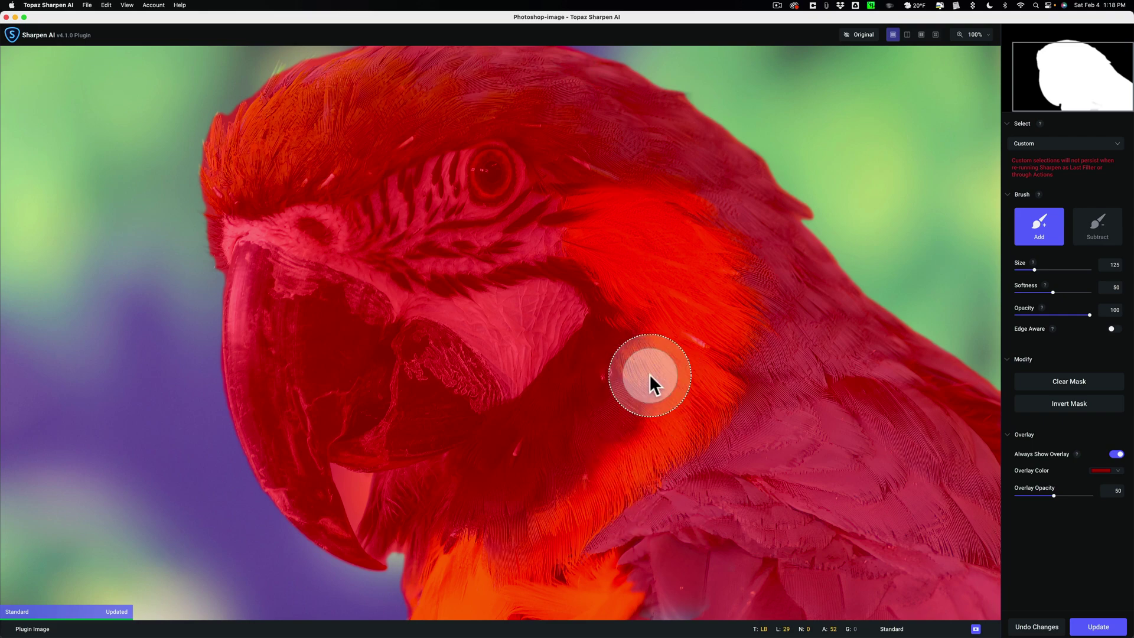
pyautogui.click(1099, 627)
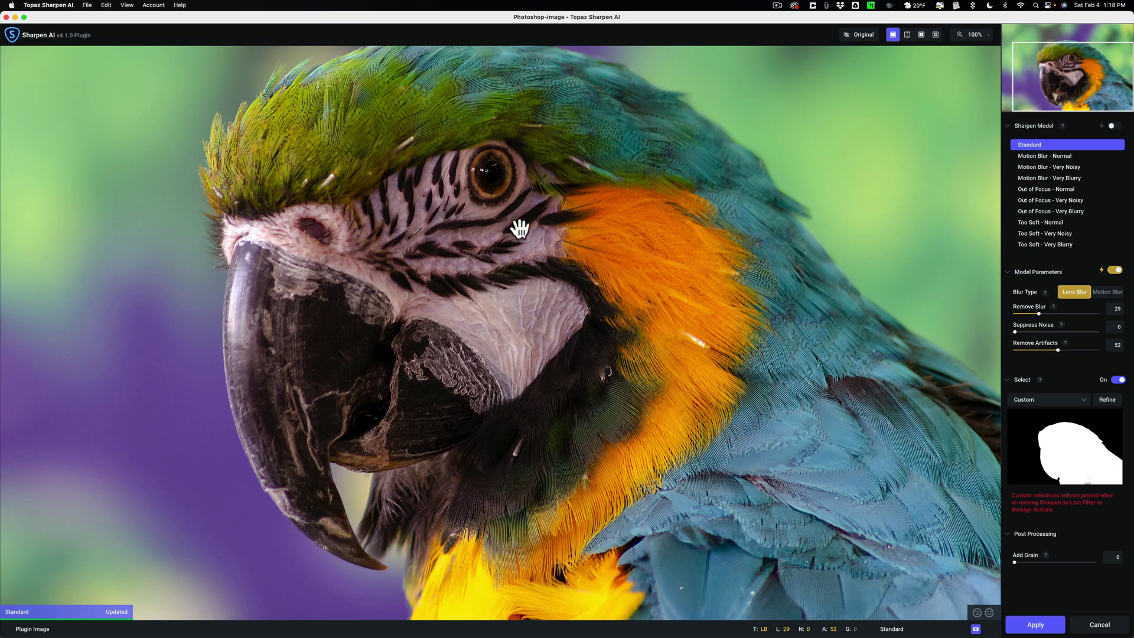
pyautogui.click(1035, 625)
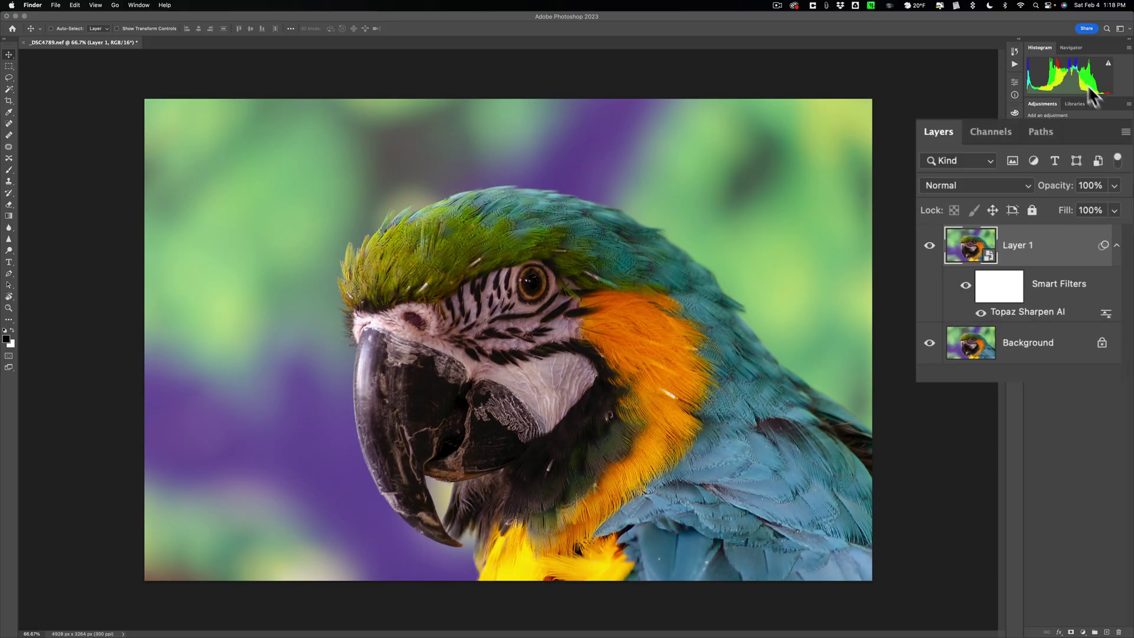
# Compare the photo with the sharpened Layer 1 hidden and shown, with the image fitted to the screen
pyautogui.click(929, 245)
pyautogui.click(929, 245)
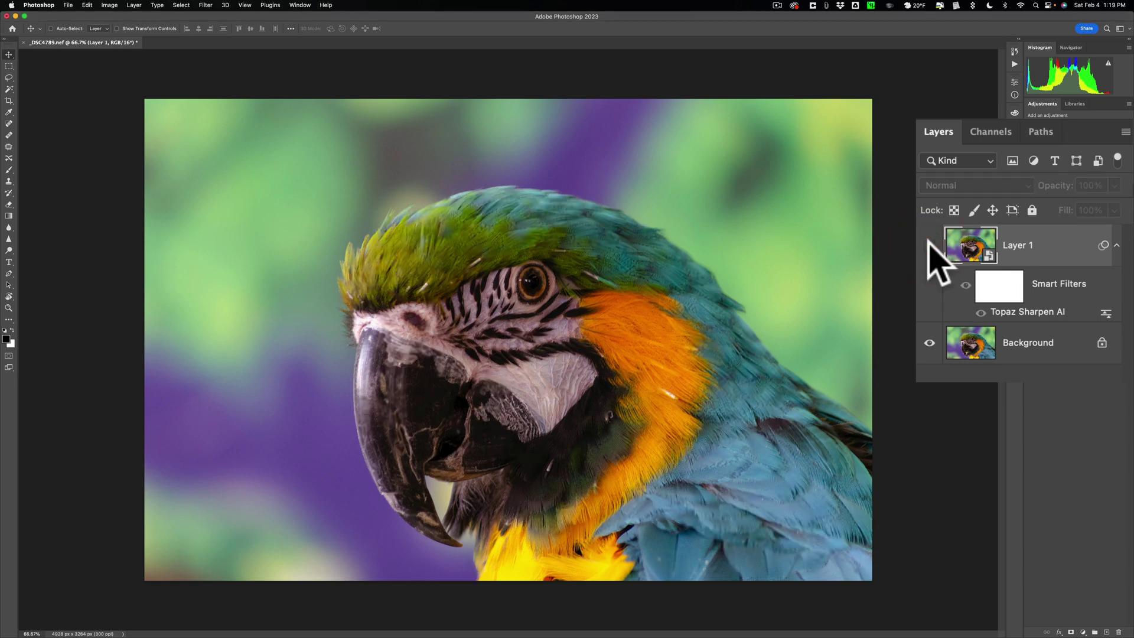
pyautogui.click(929, 246)
pyautogui.press('super')
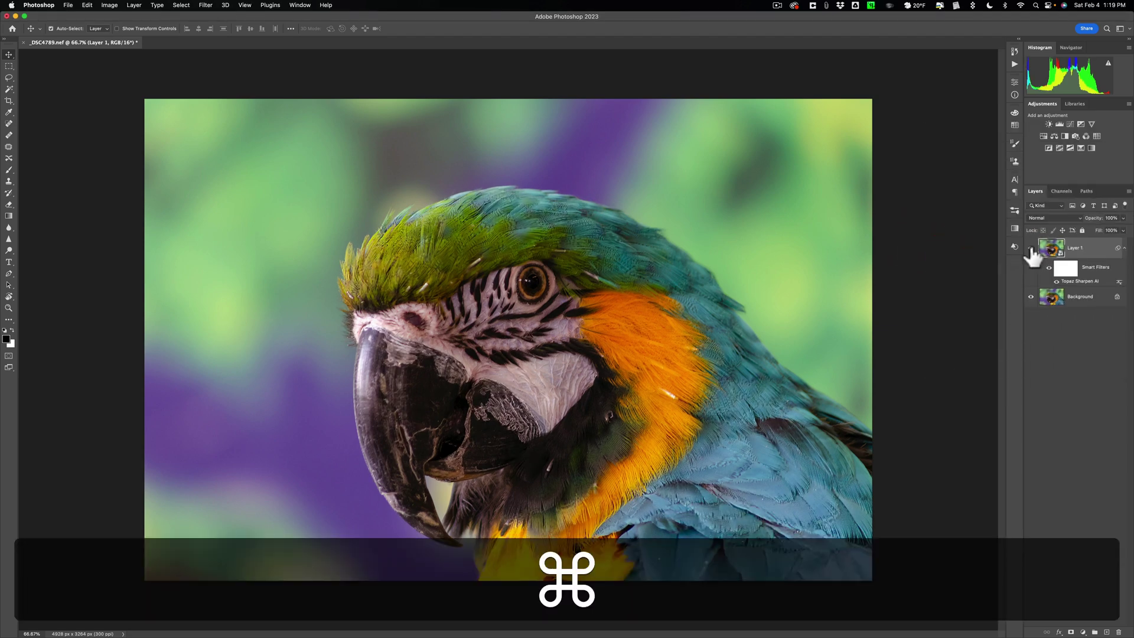
pyautogui.press('super+0')
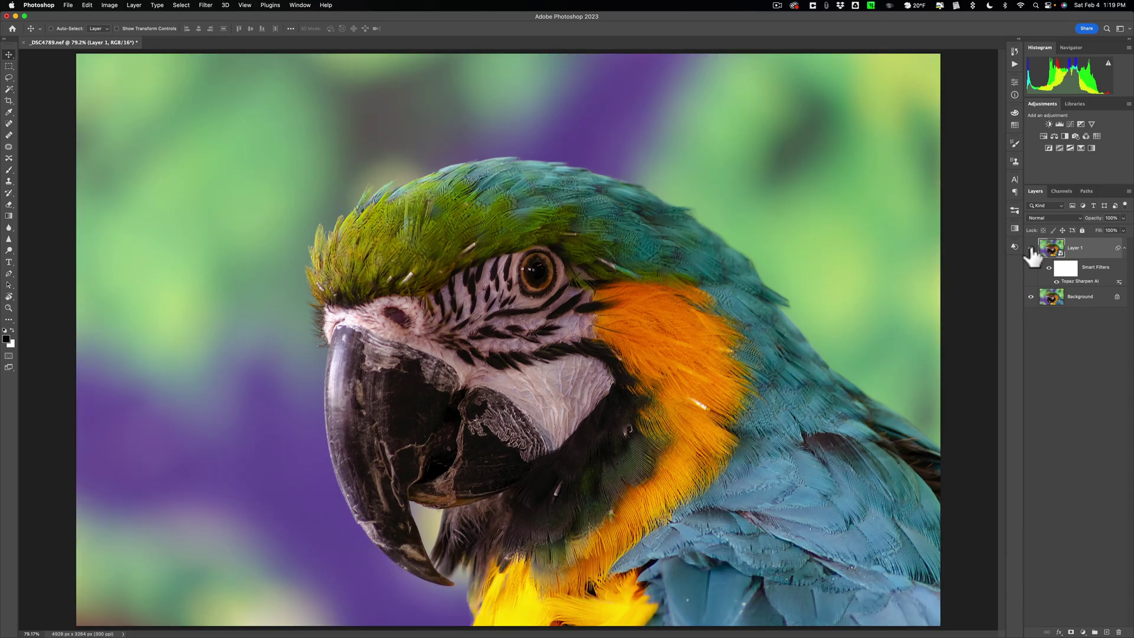
pyautogui.click(1031, 248)
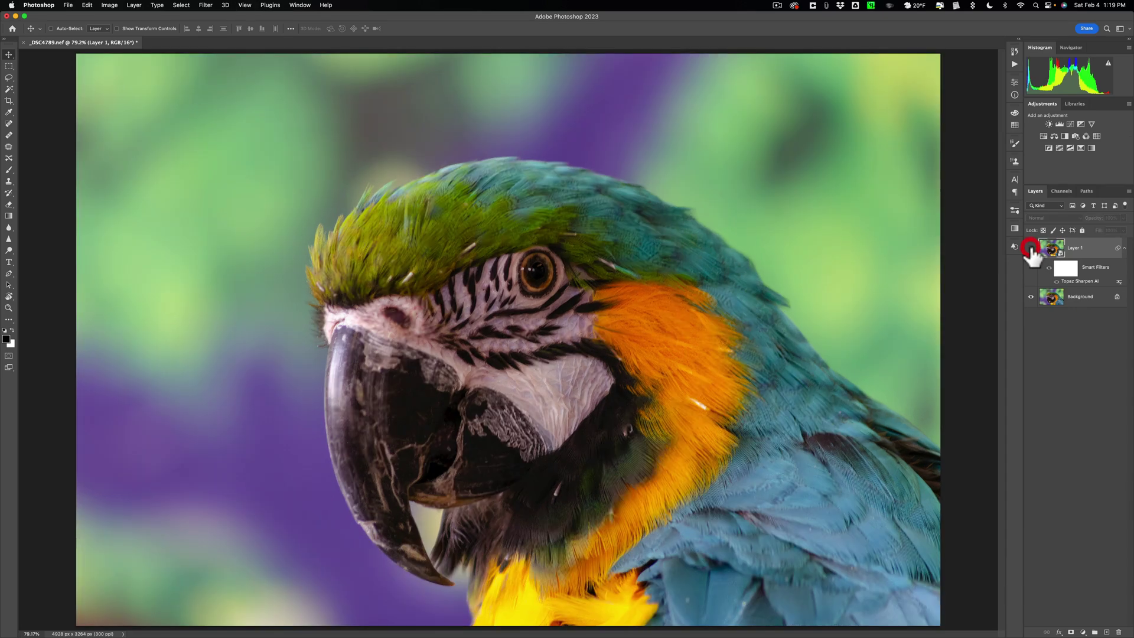
pyautogui.click(1031, 248)
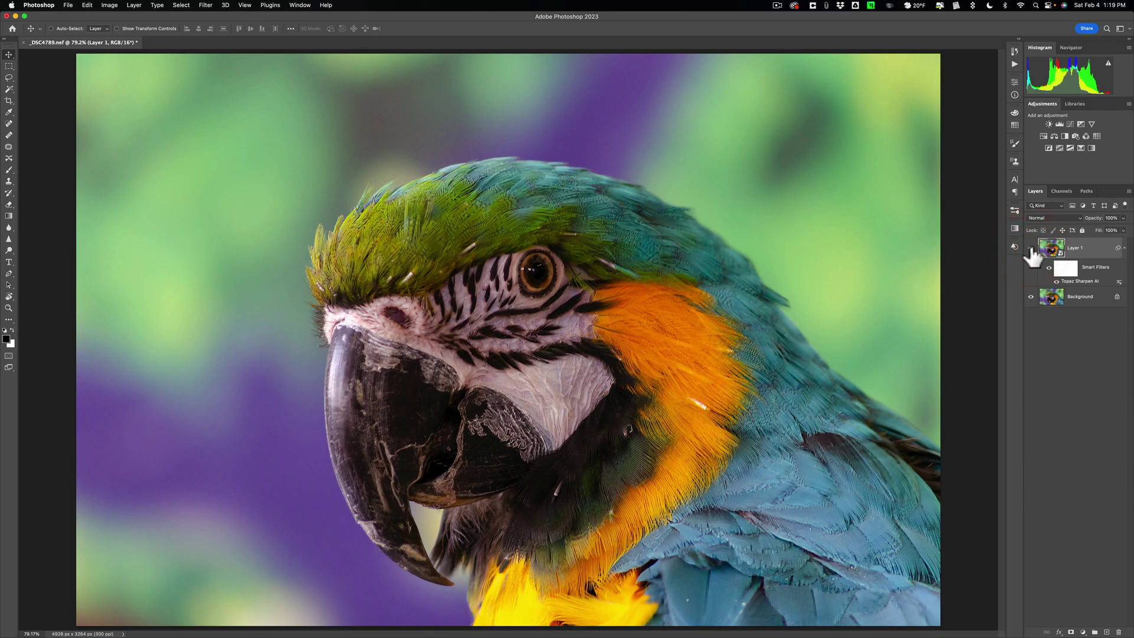
pyautogui.click(1030, 248)
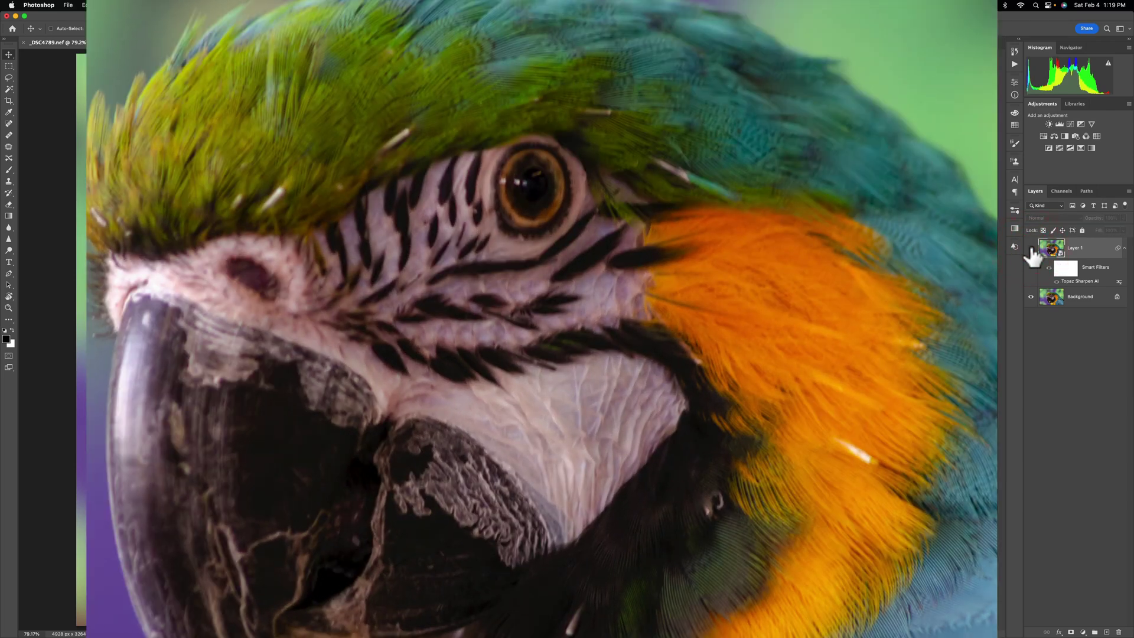
pyautogui.click(1031, 248)
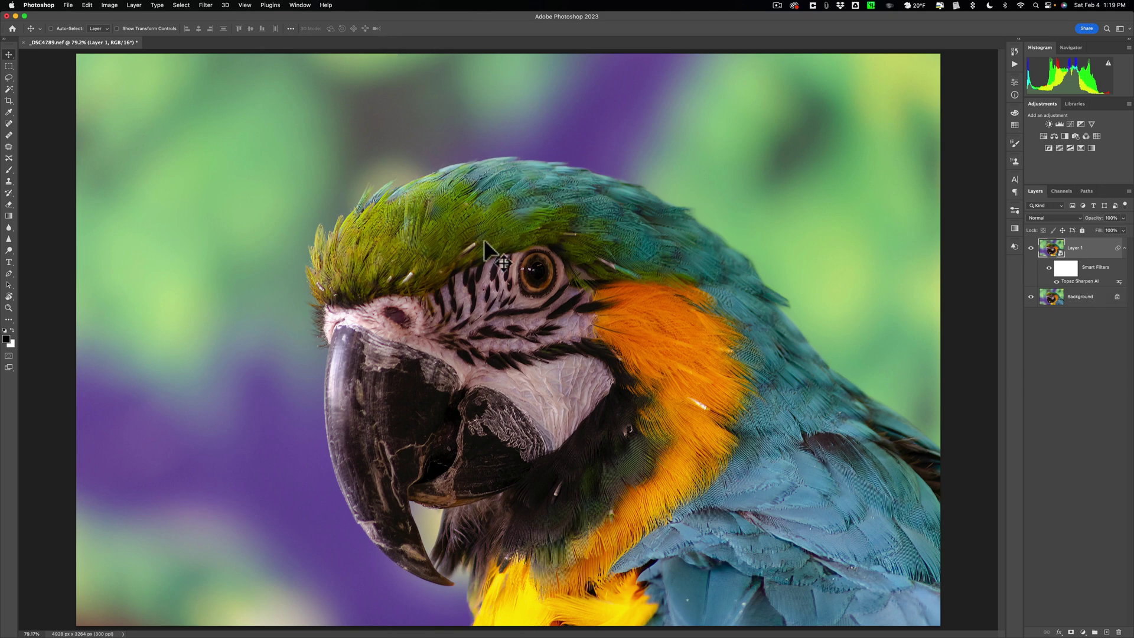
# Examine which filters and image adjustments are available for the smart object layer
pyautogui.click(205, 6)
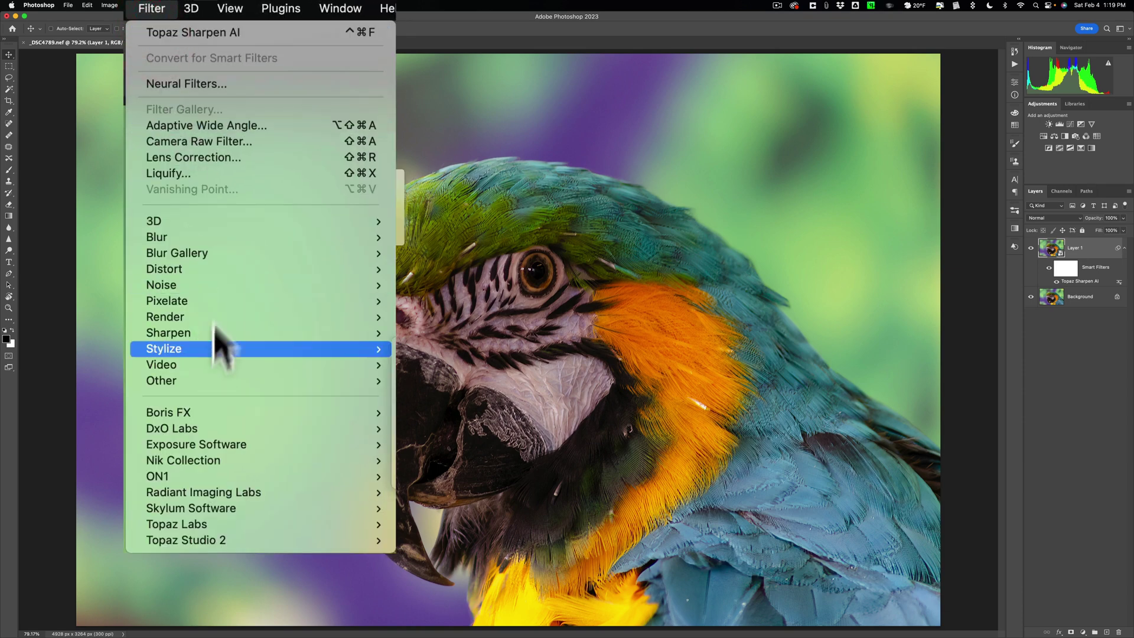
pyautogui.click(404, 30)
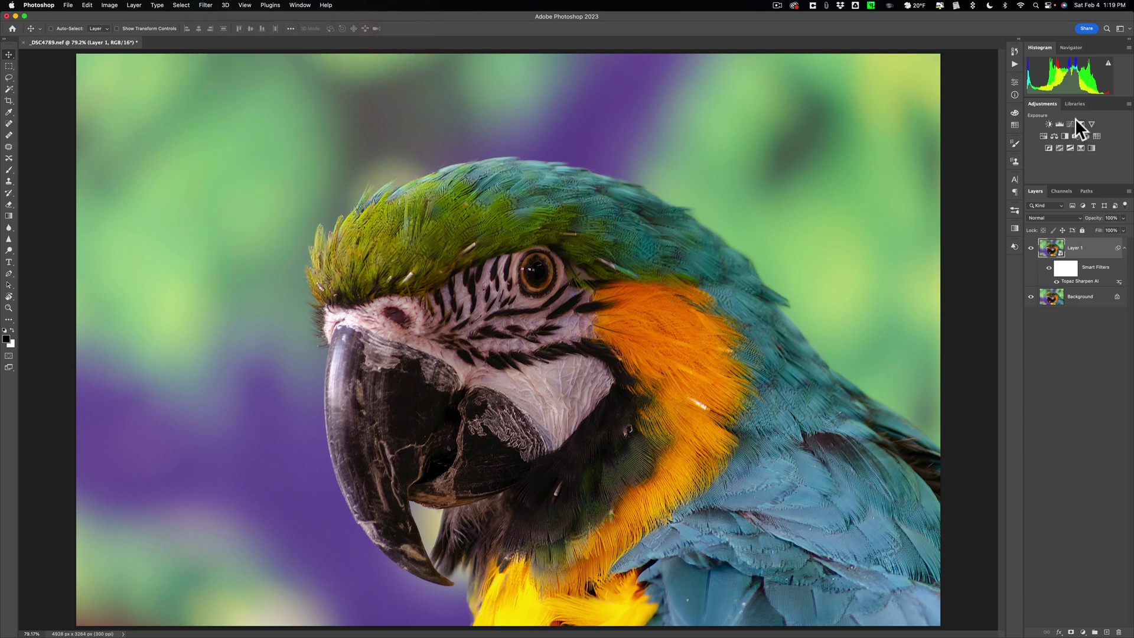
pyautogui.click(109, 5)
pyautogui.moveTo(117, 29)
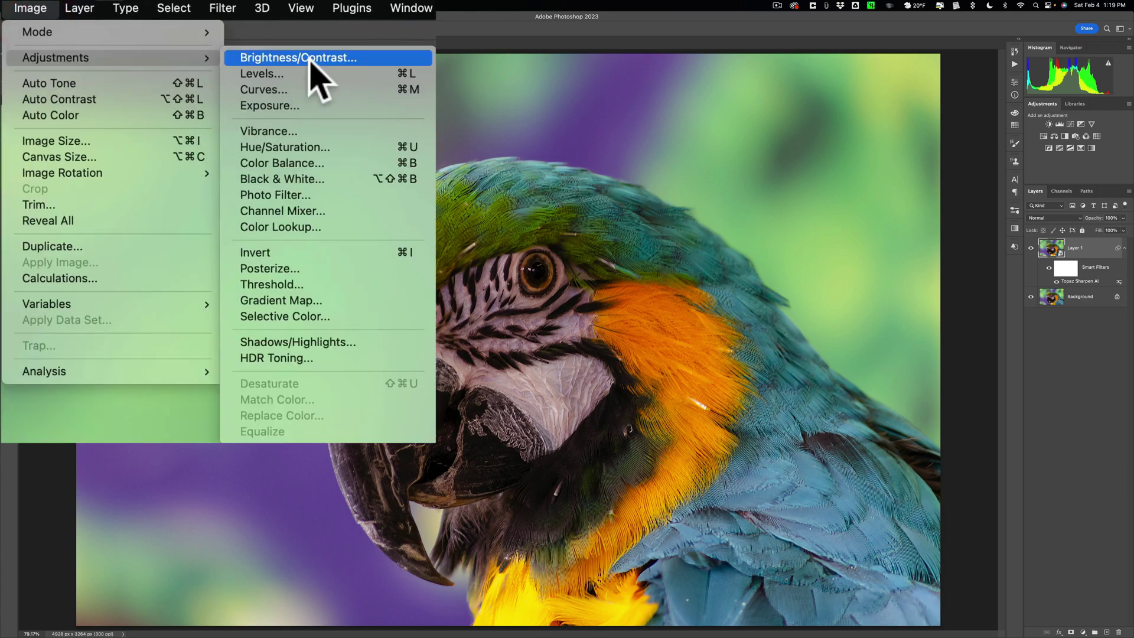
pyautogui.click(312, 155)
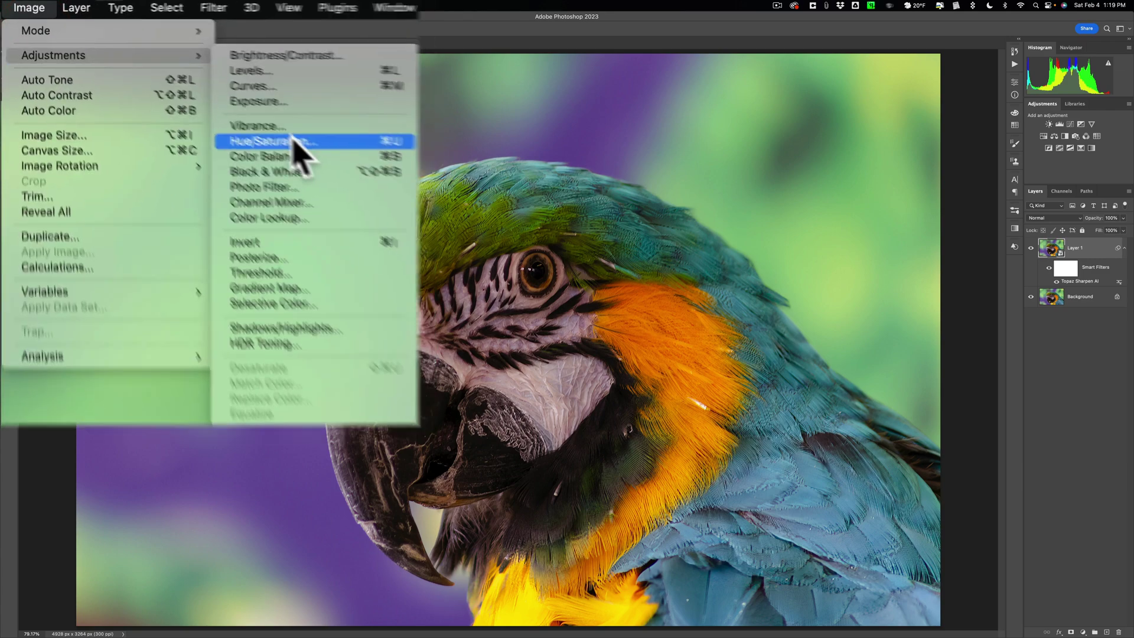
pyautogui.click(423, 30)
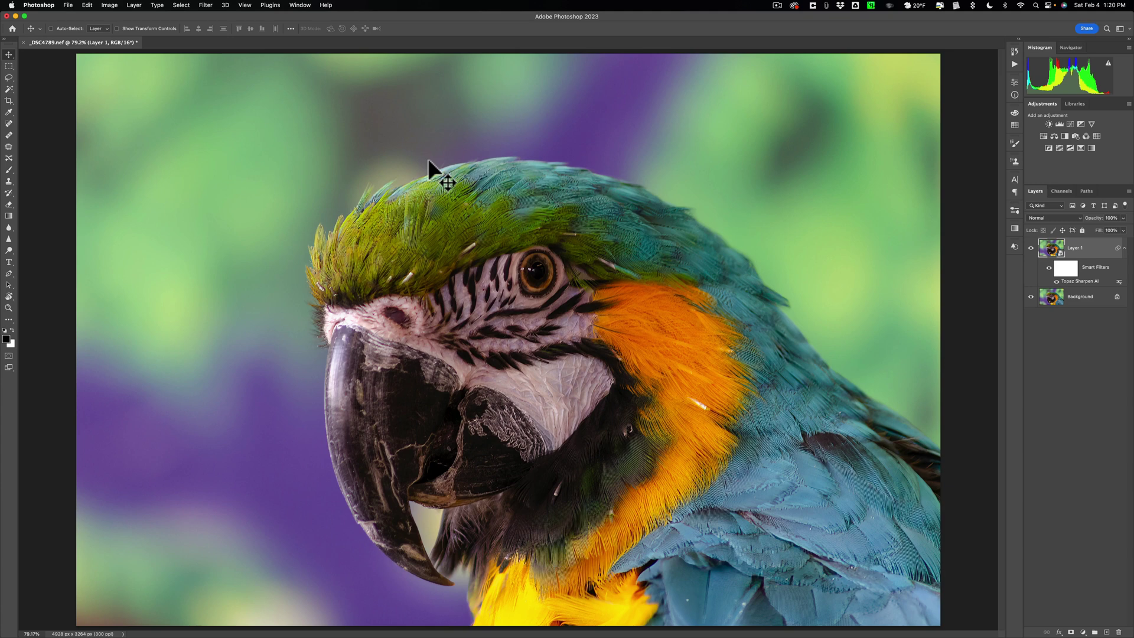
pyautogui.click(207, 4)
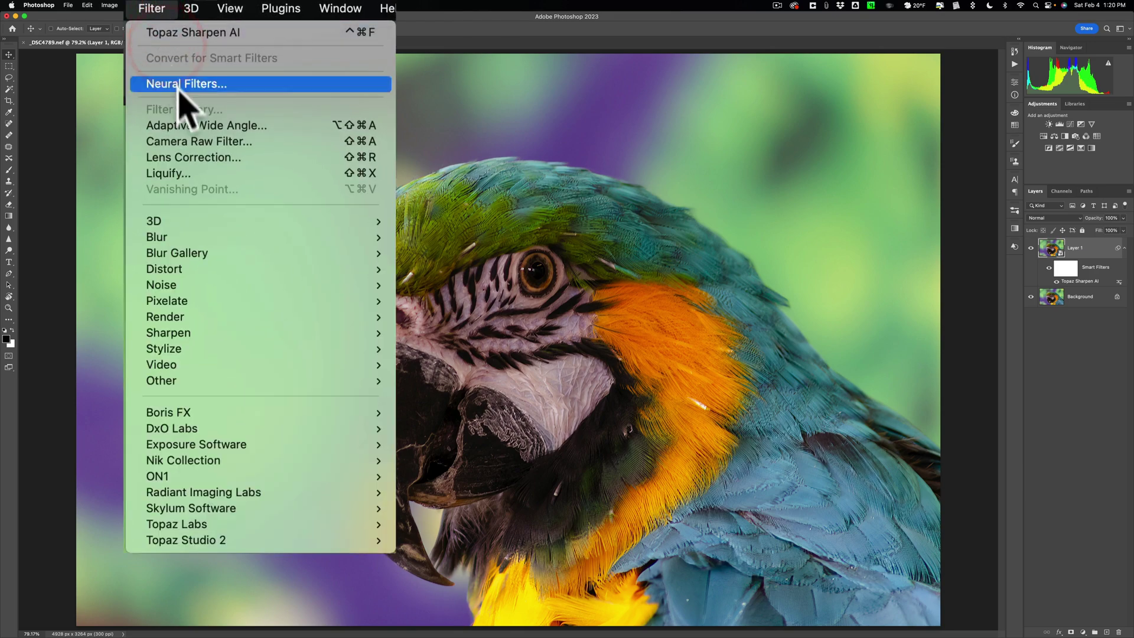
pyautogui.click(236, 142)
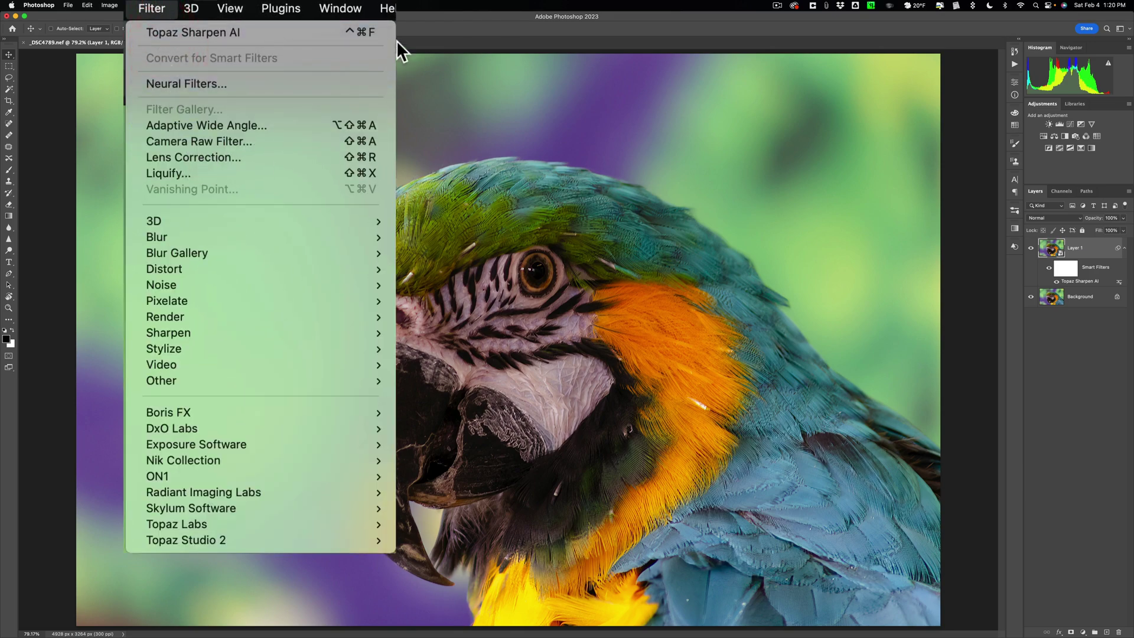